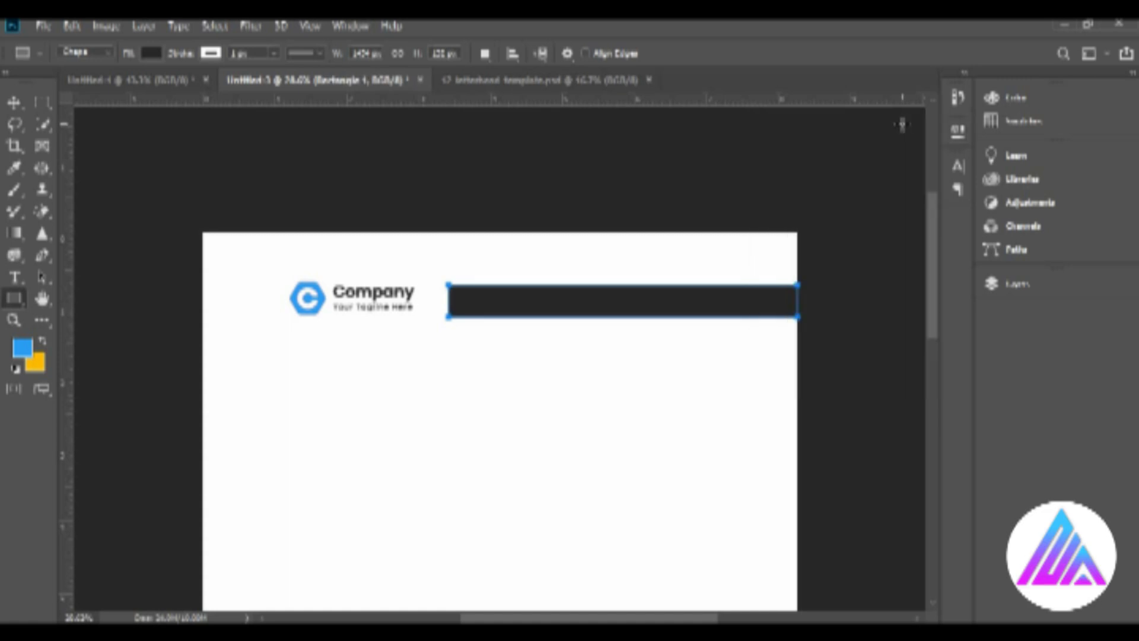
Recolor the rectangle bar beside the company logo to blue 2a9df4.
{"action": "left_click", "coordinate": [210, 55]}
{"action": "left_click", "coordinate": [19, 102]}
{"action": "left_click", "coordinate": [19, 102]}
{"action": "left_click", "coordinate": [996, 283]}
{"action": "scroll", "coordinate": [811, 384], "scroll_direction": "up", "scroll_amount": 1}
{"action": "double_click", "coordinate": [813, 381]}
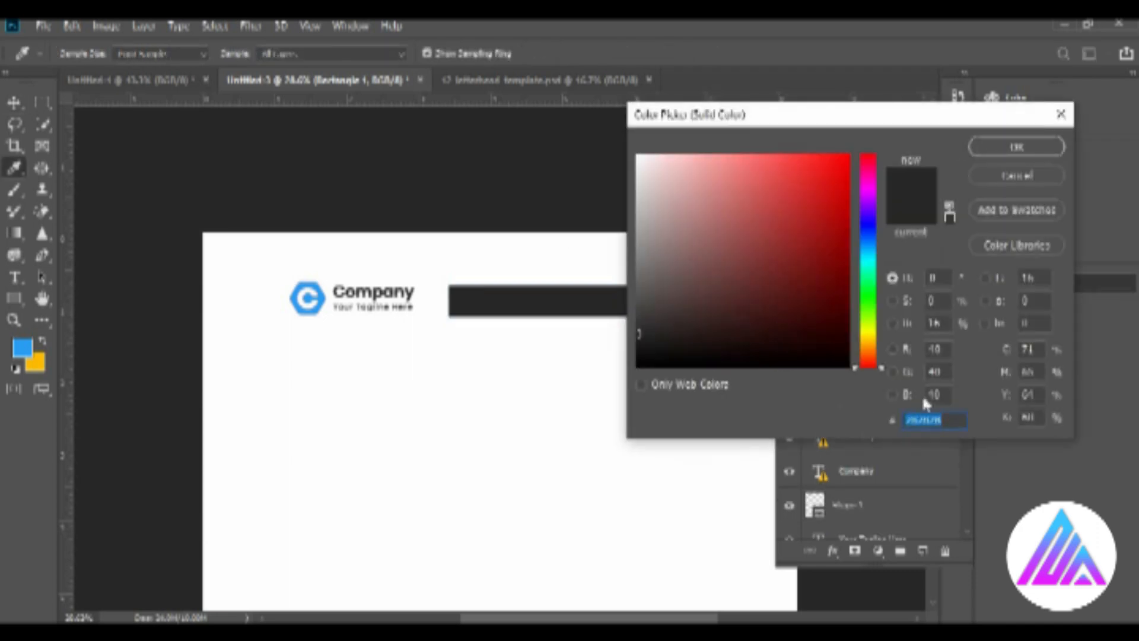
{"action": "type", "text": "2a9df4"}
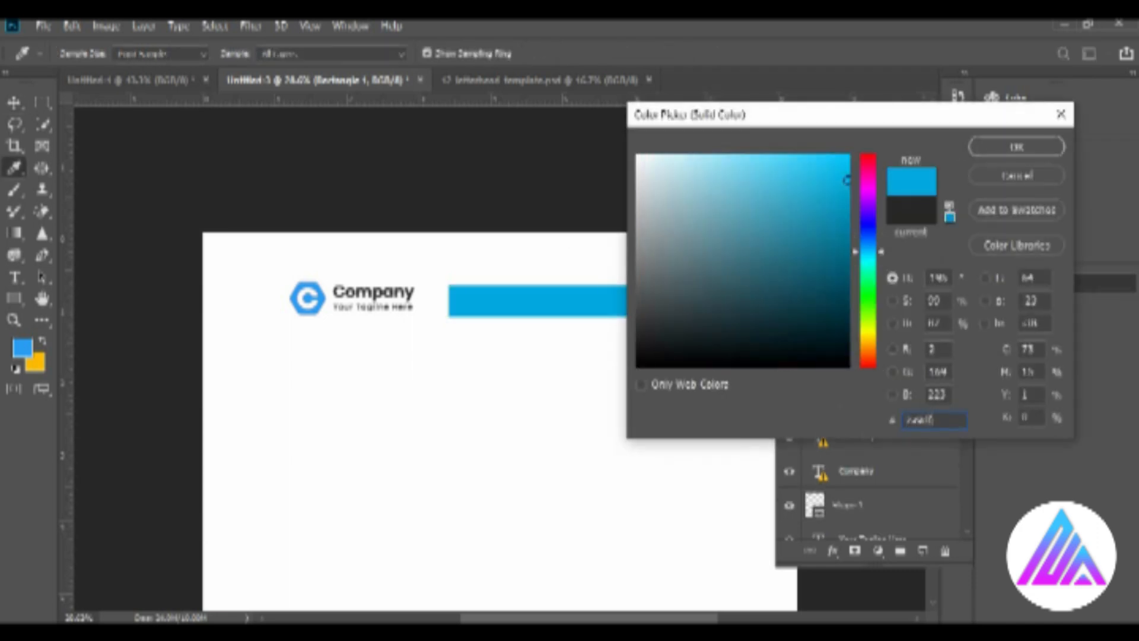
{"action": "left_click", "coordinate": [1016, 147]}
Place a copy of the blue bar before the logo, running off the page edge so a short segment shows.
{"action": "left_click", "coordinate": [765, 306]}
{"action": "left_click_drag", "start_coordinate": [742, 306], "coordinate": [270, 298]}
{"action": "left_click", "coordinate": [768, 52]}
{"action": "left_click", "coordinate": [486, 231]}
Show the hidden group with the dark footer and blue corner shapes, and nudge the corner shape slightly down.
{"action": "key", "text": "z"}
{"action": "key", "text": "ctrl+0"}
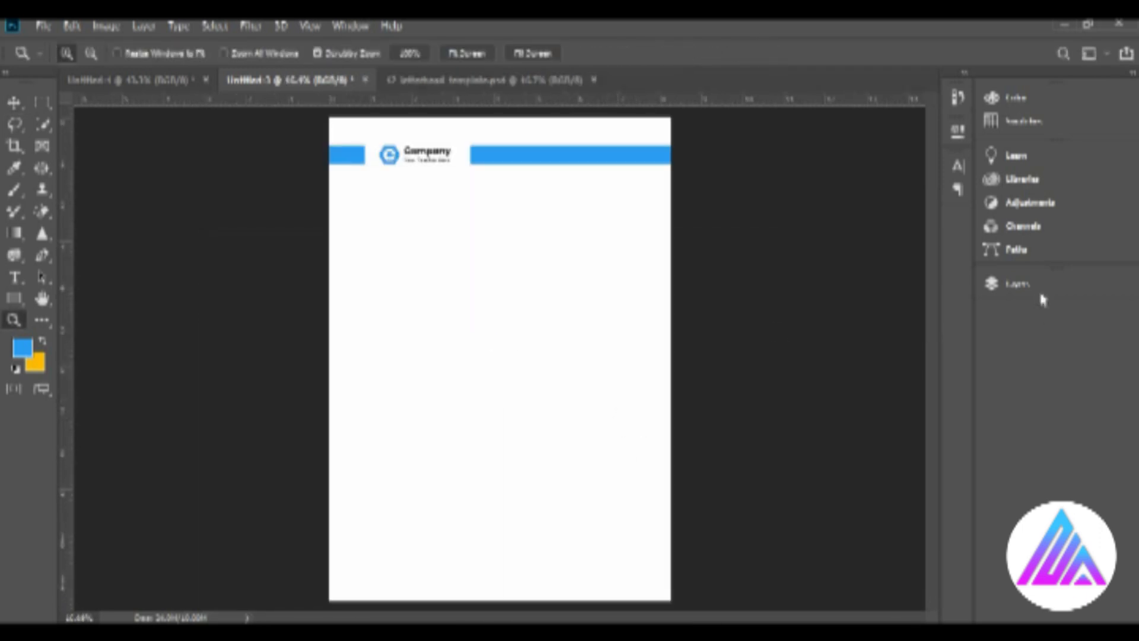
{"action": "left_click", "coordinate": [1018, 284]}
{"action": "left_click", "coordinate": [790, 443]}
{"action": "left_click", "coordinate": [17, 104]}
{"action": "left_click", "coordinate": [698, 370]}
{"action": "left_click_drag", "start_coordinate": [650, 597], "coordinate": [652, 601]}
{"action": "left_click", "coordinate": [676, 344]}
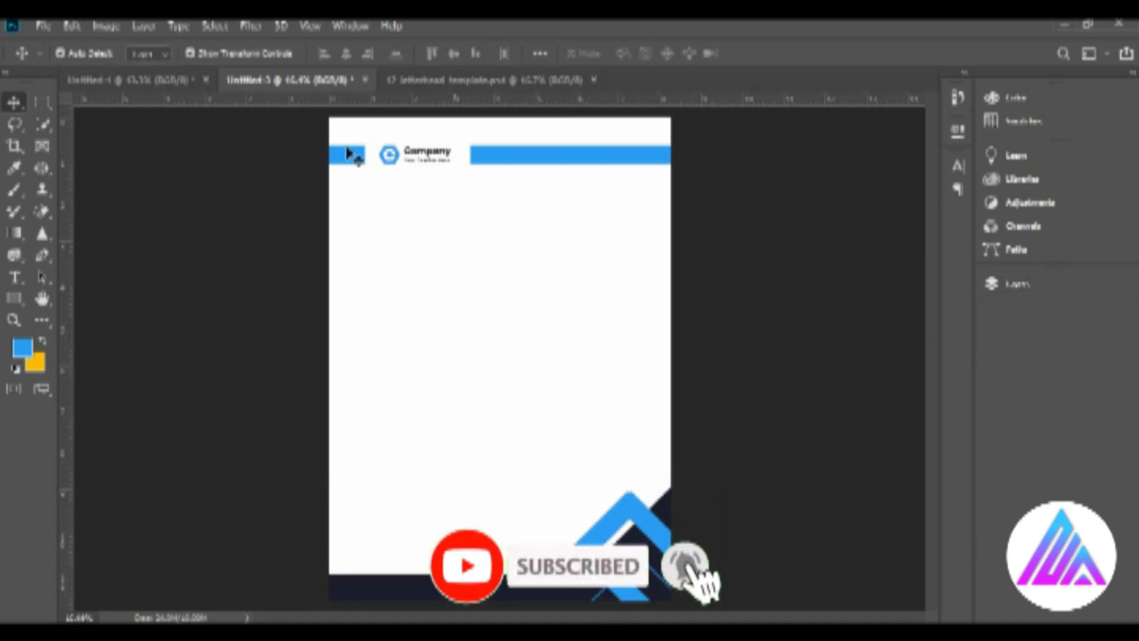
Duplicate the hexagonal logo icon into the middle of the page and enlarge it as a watermark.
{"action": "left_click", "coordinate": [389, 155]}
{"action": "key", "text": "ctrl+space"}
{"action": "left_click_drag", "start_coordinate": [391, 163], "coordinate": [442, 201]}
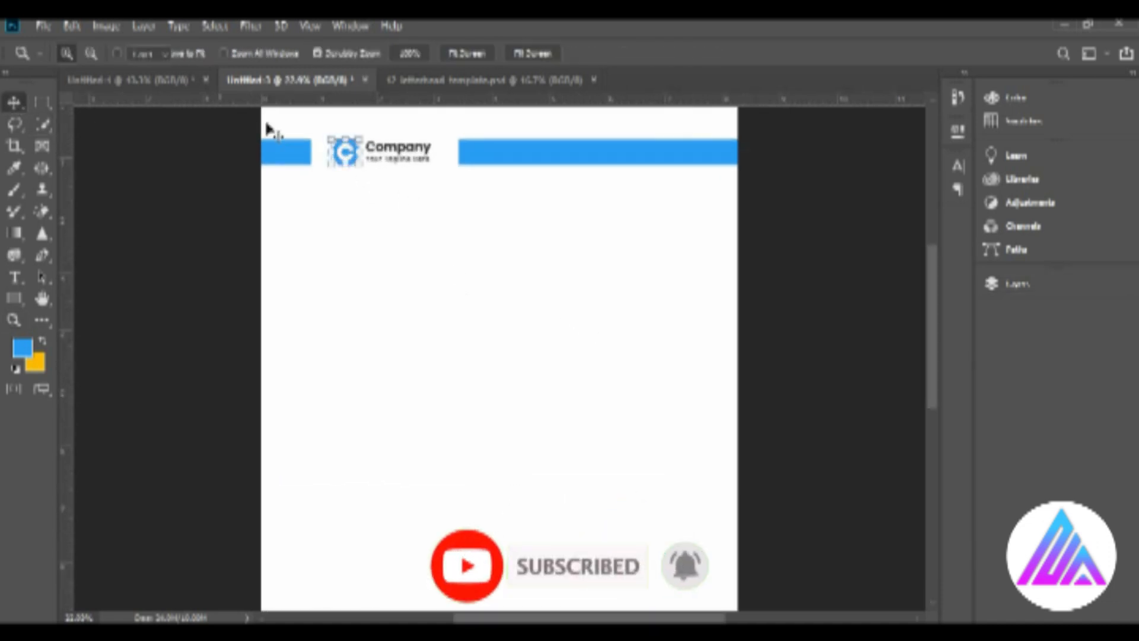
{"action": "left_click_drag", "start_coordinate": [347, 153], "coordinate": [501, 370]}
{"action": "left_click_drag", "start_coordinate": [516, 357], "coordinate": [620, 299]}
{"action": "left_click", "coordinate": [826, 413]}
Lower the opacity of the enlarged logo icon to a very pale blue watermark.
{"action": "left_click", "coordinate": [1011, 284]}
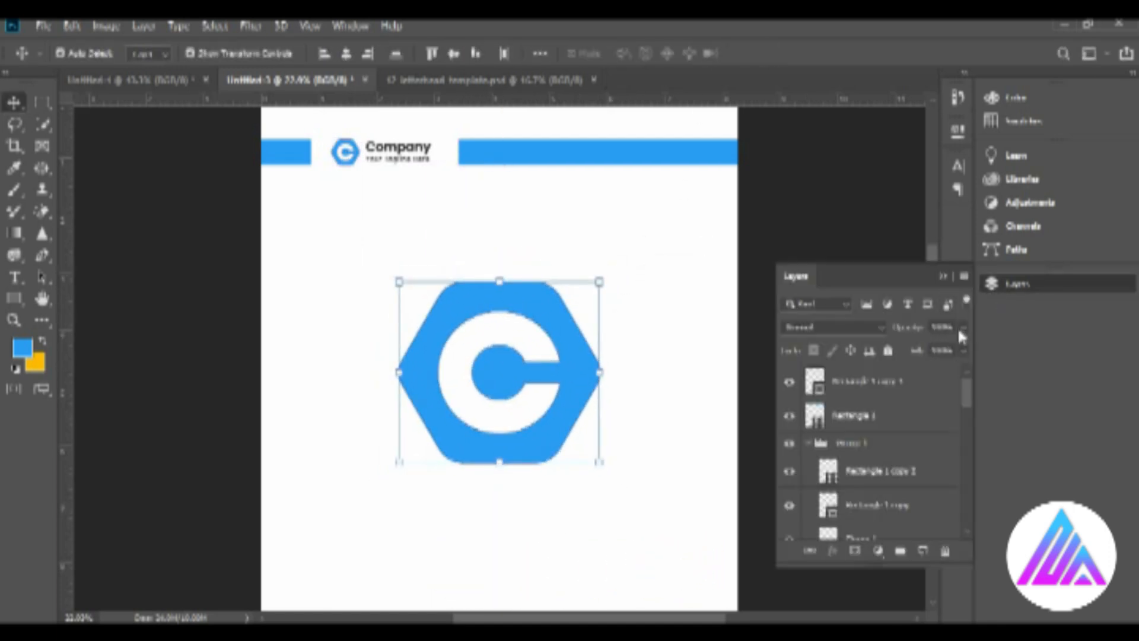
{"action": "left_click", "coordinate": [886, 403]}
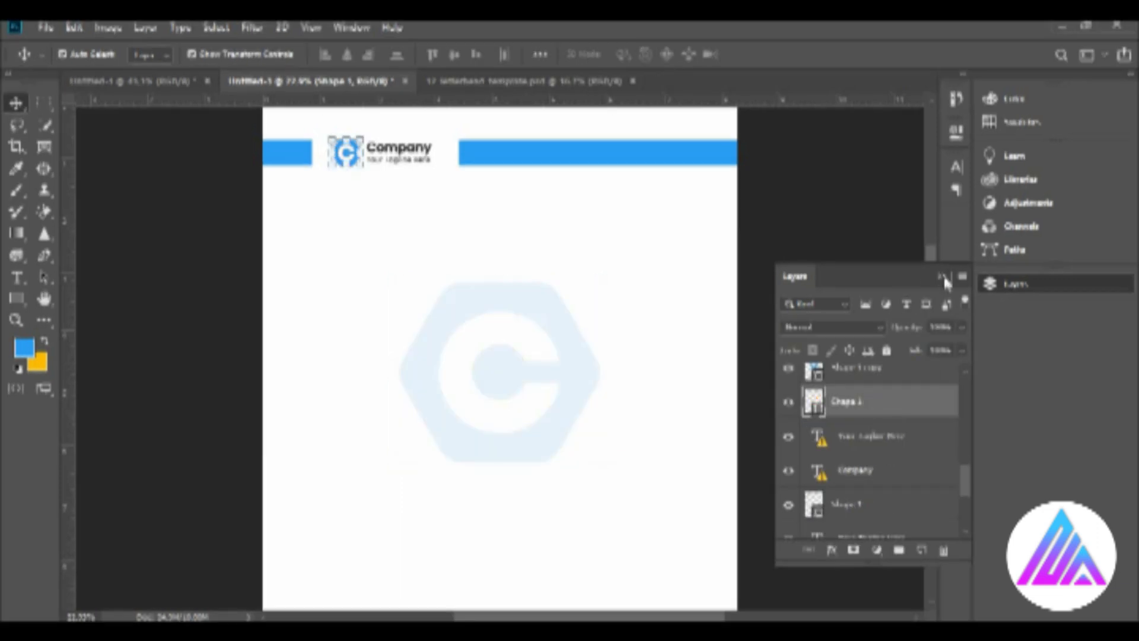
{"action": "left_click", "coordinate": [943, 278]}
Enlarge the watermark icon slightly and move it further down toward the page's vertical centre.
{"action": "left_click", "coordinate": [496, 322]}
{"action": "left_click_drag", "start_coordinate": [602, 469], "coordinate": [605, 475]}
{"action": "left_click", "coordinate": [767, 56]}
{"action": "key", "text": "z"}
{"action": "left_click_drag", "start_coordinate": [552, 437], "coordinate": [350, 320]}
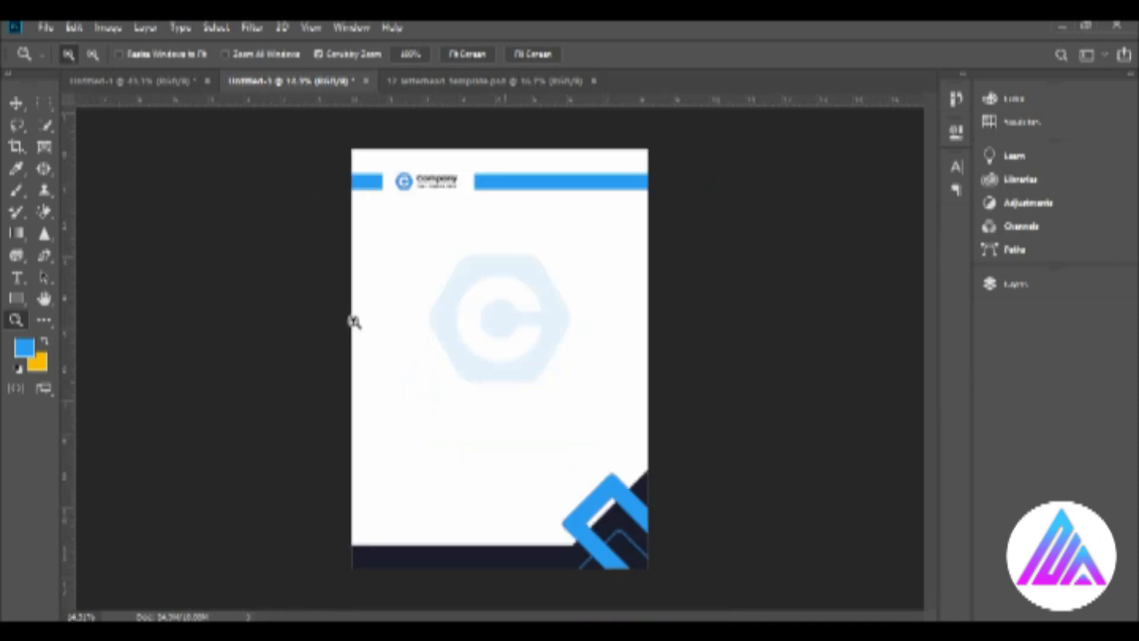
{"action": "key", "text": "v"}
{"action": "left_click_drag", "start_coordinate": [486, 269], "coordinate": [490, 315]}
{"action": "left_click", "coordinate": [260, 288]}
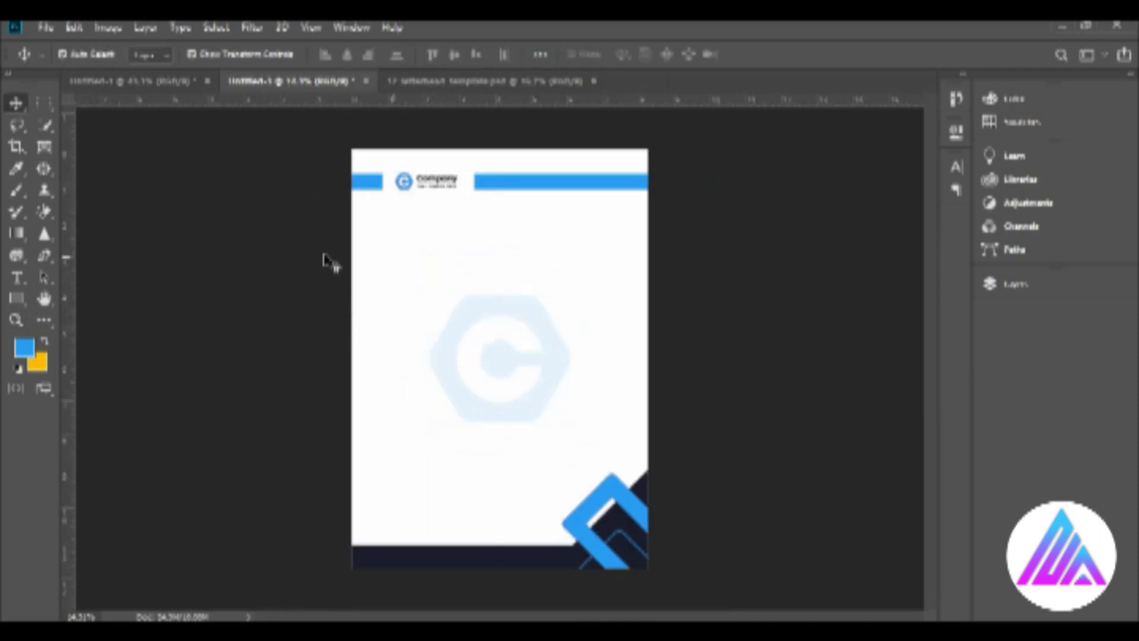
Add a text line with the sample person's name, scale it up and place it below the logo bar.
{"action": "key", "text": "z"}
{"action": "left_click", "coordinate": [414, 267]}
{"action": "left_click_drag", "start_coordinate": [414, 267], "coordinate": [401, 292]}
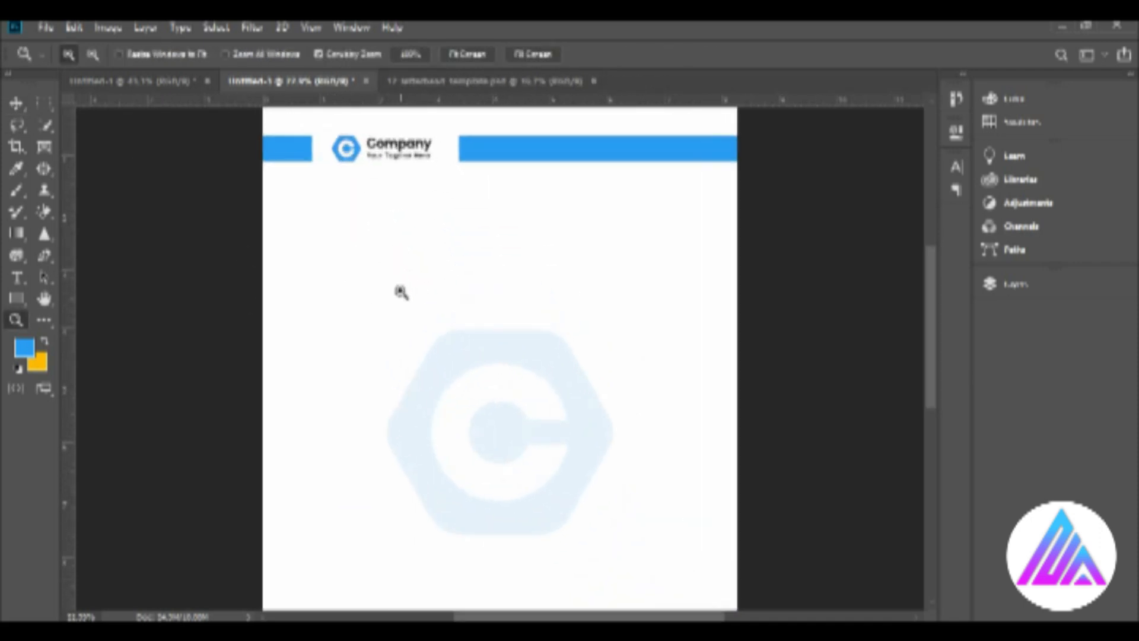
{"action": "scroll", "coordinate": [308, 287], "scroll_direction": "up", "scroll_amount": 3}
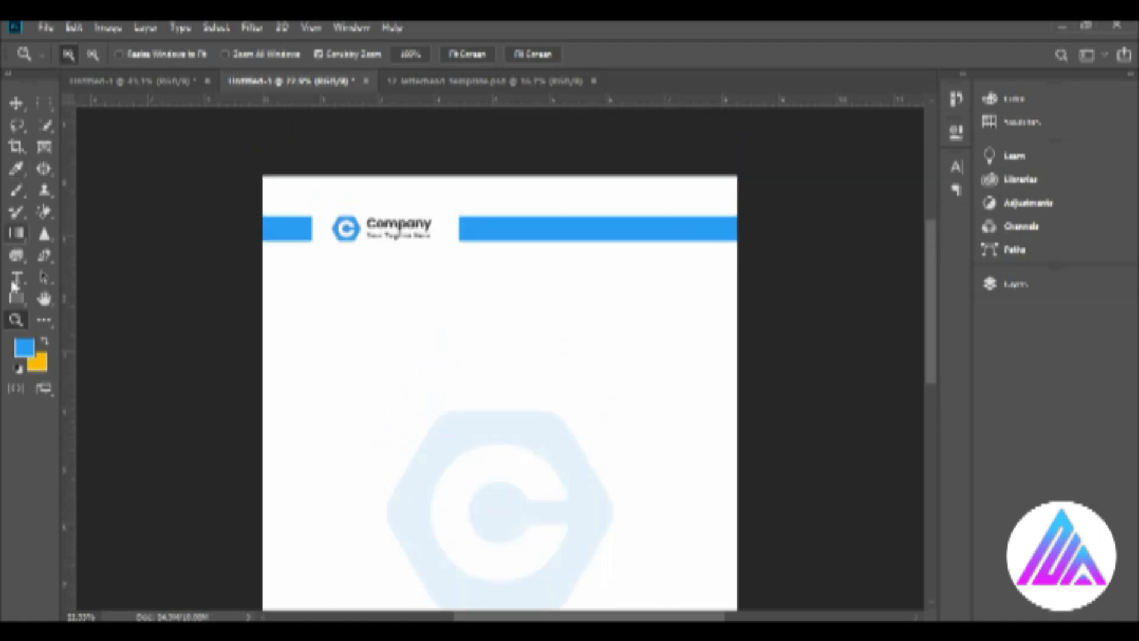
{"action": "key", "text": "t"}
{"action": "left_click", "coordinate": [320, 320]}
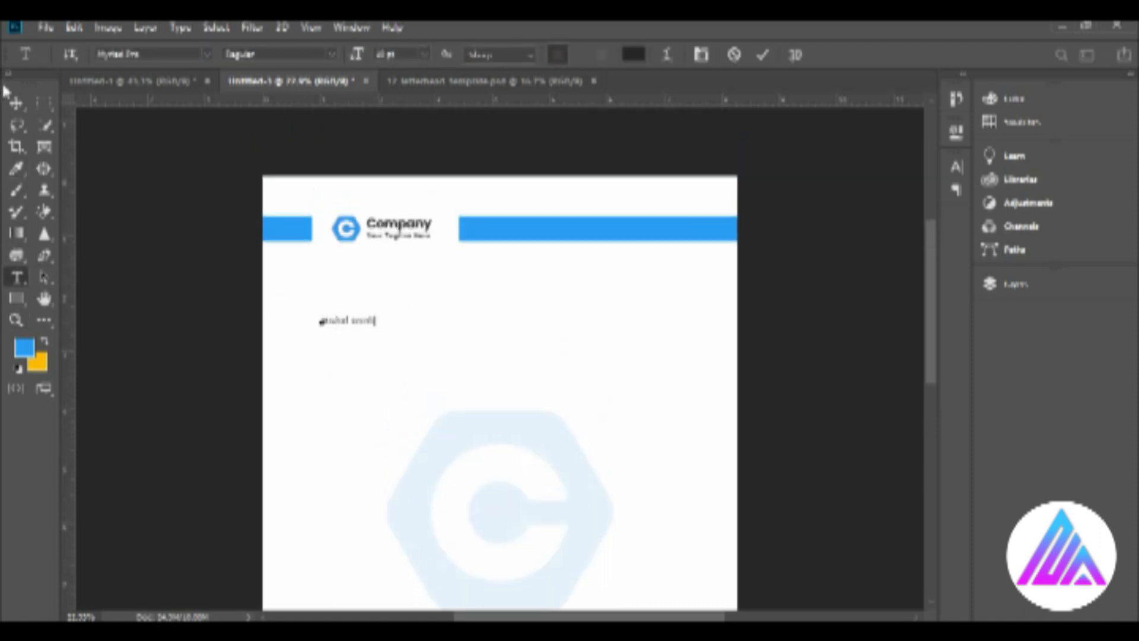
{"action": "left_click", "coordinate": [16, 103]}
{"action": "left_click_drag", "start_coordinate": [375, 327], "coordinate": [440, 384]}
{"action": "left_click_drag", "start_coordinate": [410, 323], "coordinate": [384, 297]}
{"action": "key", "text": "t"}
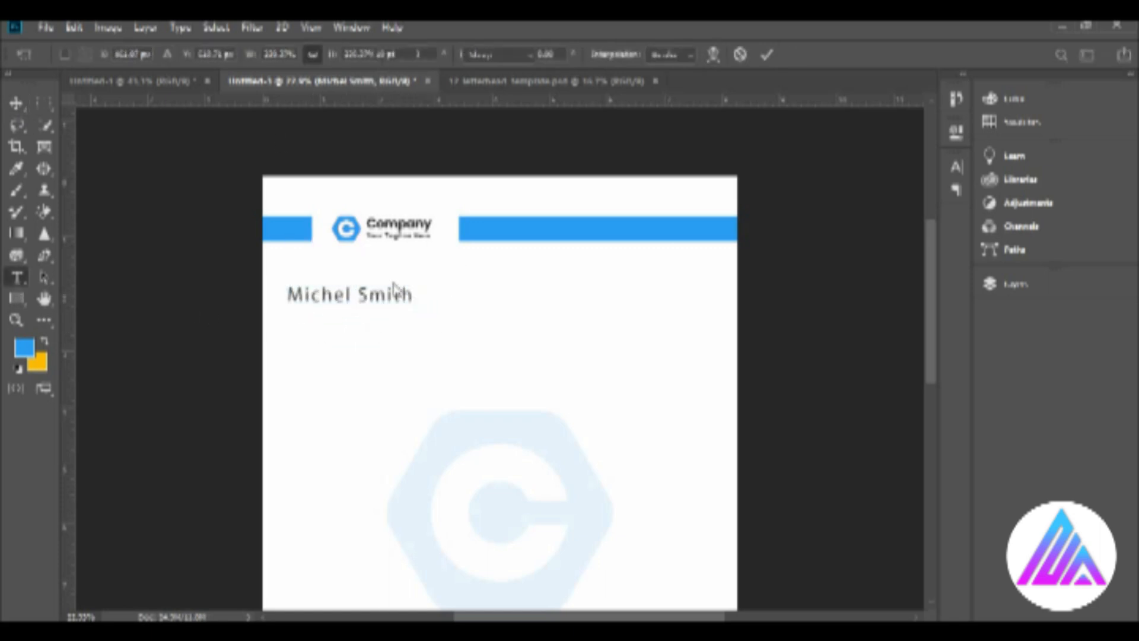
Set the name text to Proxima Nova Bold at 14 pt.
{"action": "left_click", "coordinate": [423, 54]}
{"action": "left_click", "coordinate": [415, 154]}
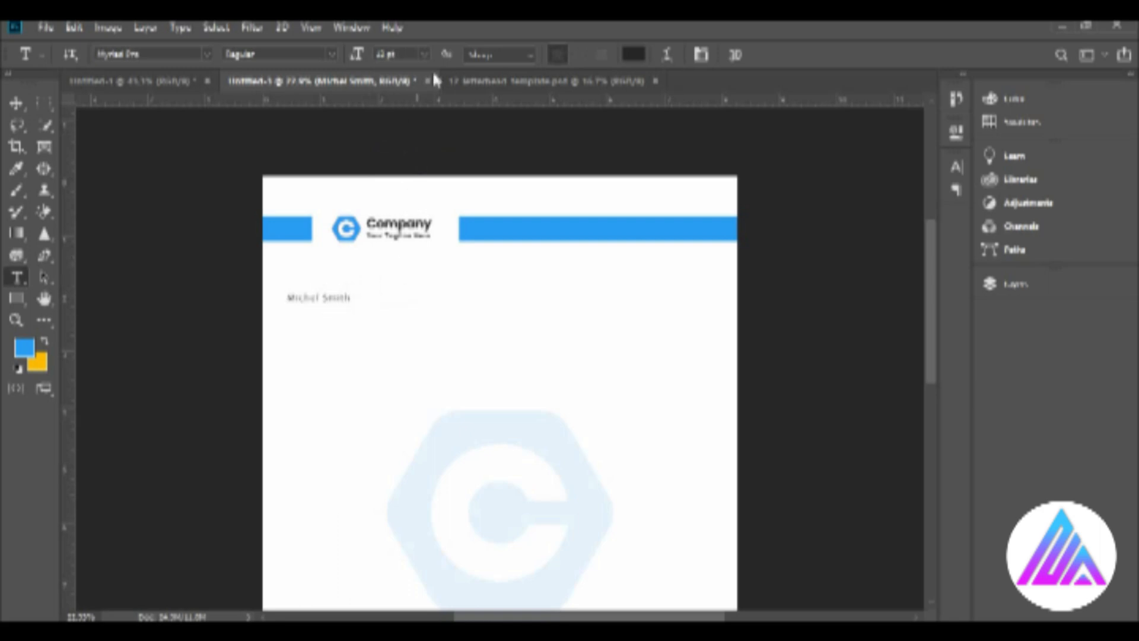
{"action": "type", "text": "proxima"}
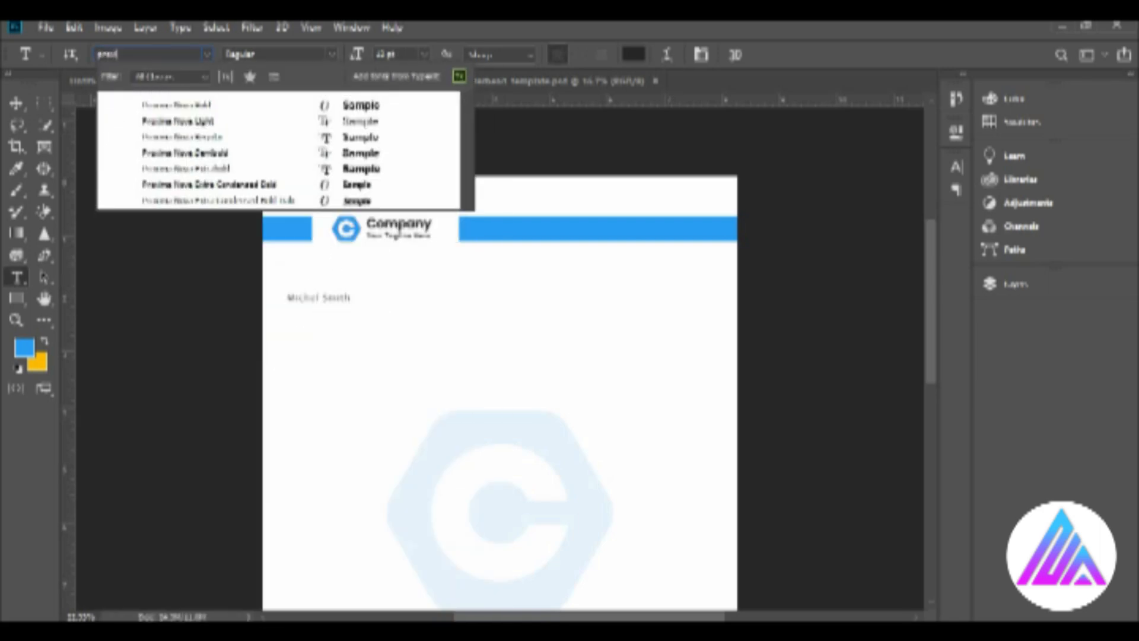
{"action": "left_click", "coordinate": [198, 117]}
{"action": "left_click", "coordinate": [423, 55]}
{"action": "left_click", "coordinate": [413, 167]}
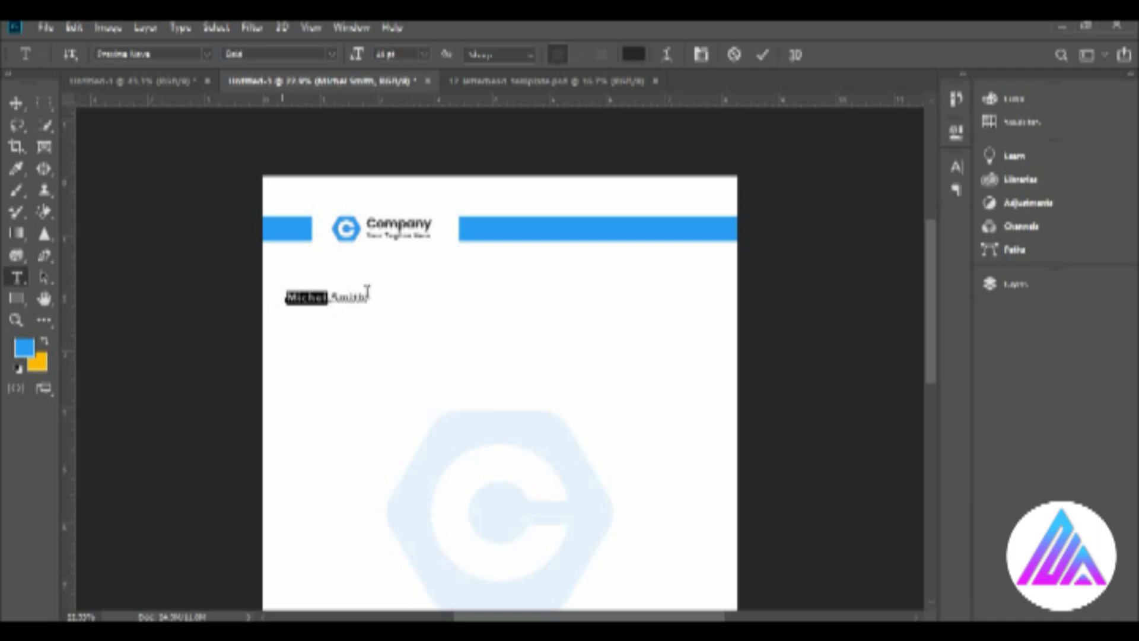
Color only the surname in the name text blue 2a9df4.
{"action": "double_click", "coordinate": [356, 297]}
{"action": "left_click", "coordinate": [633, 54]}
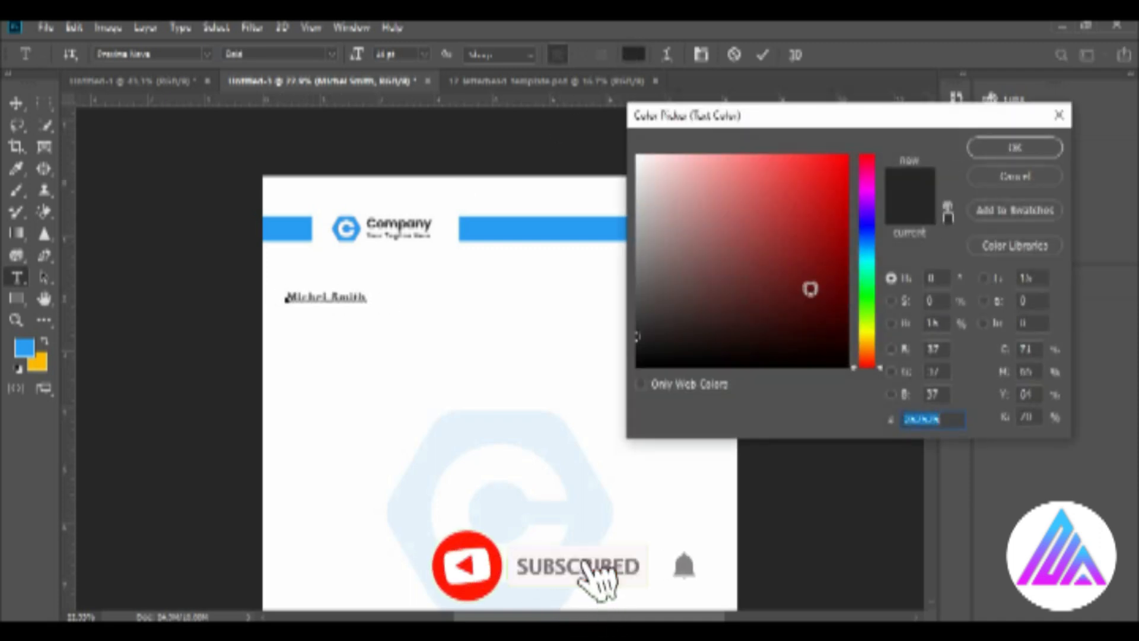
{"action": "type", "text": "2f8c"}
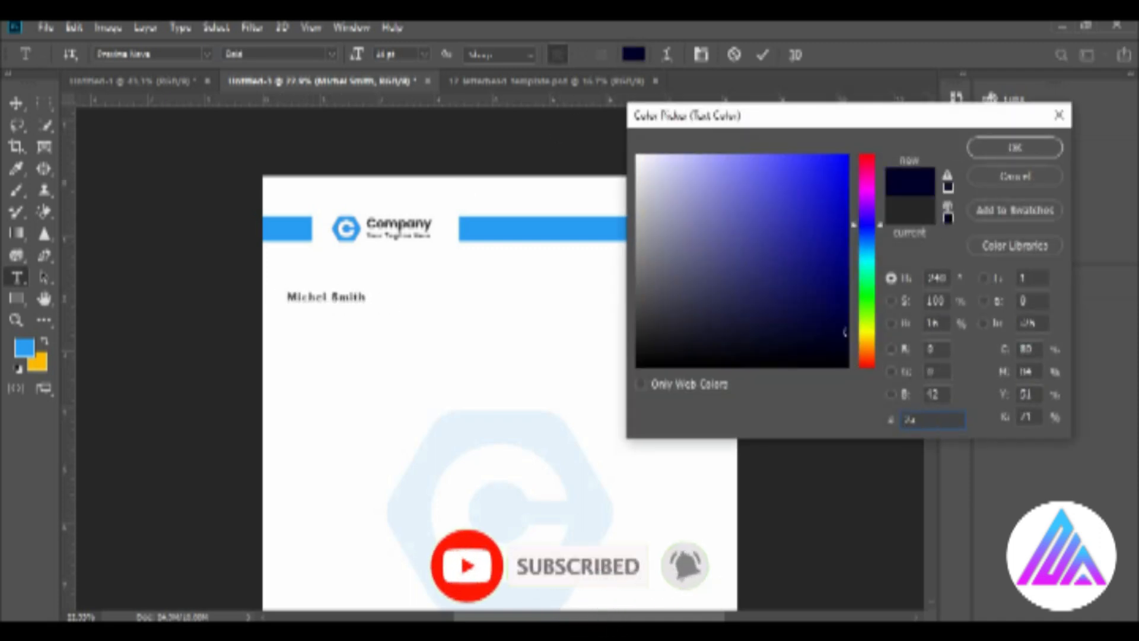
{"action": "key", "text": "BackSpace"}
{"action": "type", "text": "df4"}
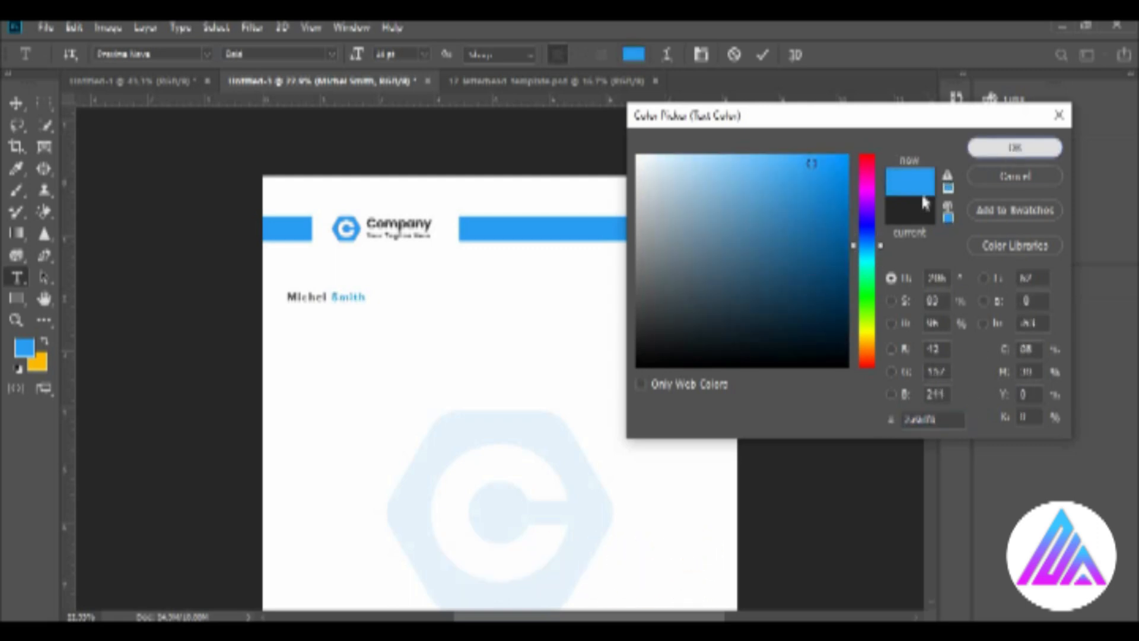
{"action": "left_click", "coordinate": [1015, 147]}
Set the name text to 16 pt and reposition it slightly below the logo bar.
{"action": "left_click", "coordinate": [424, 55]}
{"action": "left_click", "coordinate": [421, 180]}
{"action": "left_click", "coordinate": [20, 106]}
{"action": "left_click_drag", "start_coordinate": [309, 277], "coordinate": [325, 296]}
{"action": "key", "text": "t"}
{"action": "left_click", "coordinate": [424, 55]}
{"action": "left_click", "coordinate": [416, 179]}
{"action": "key", "text": "v"}
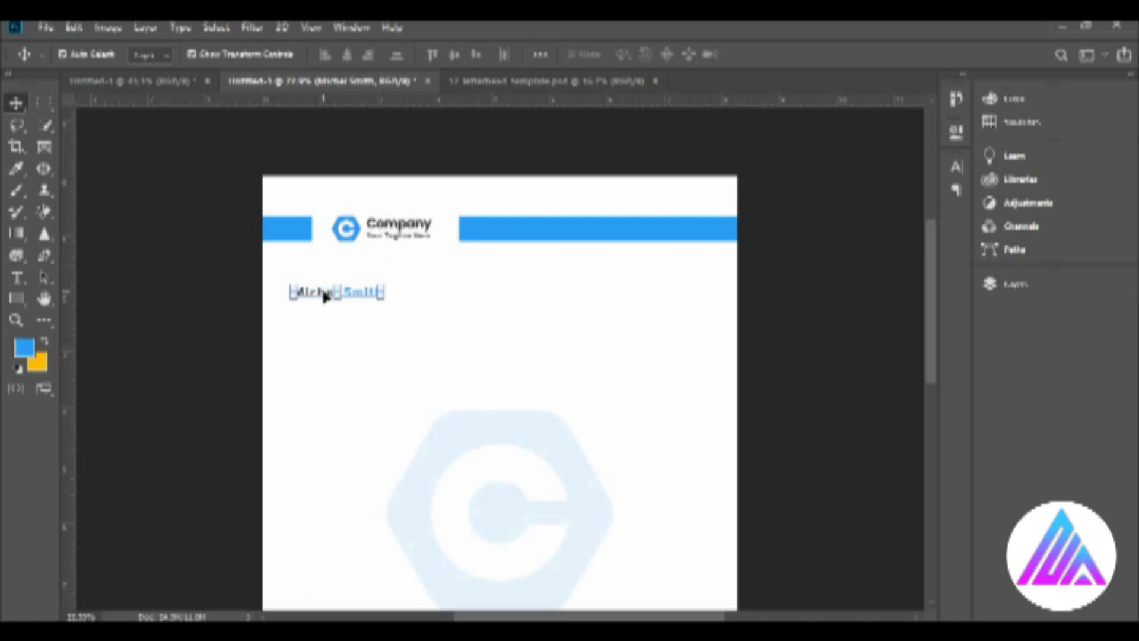
{"action": "left_click", "coordinate": [324, 293]}
{"action": "left_click", "coordinate": [767, 54]}
Add the text "Designer" beneath the name at 16 pt.
{"action": "key", "text": "z"}
{"action": "left_click_drag", "start_coordinate": [297, 335], "coordinate": [367, 368]}
{"action": "key", "text": "v"}
{"action": "key", "text": "t"}
{"action": "left_click", "coordinate": [308, 304]}
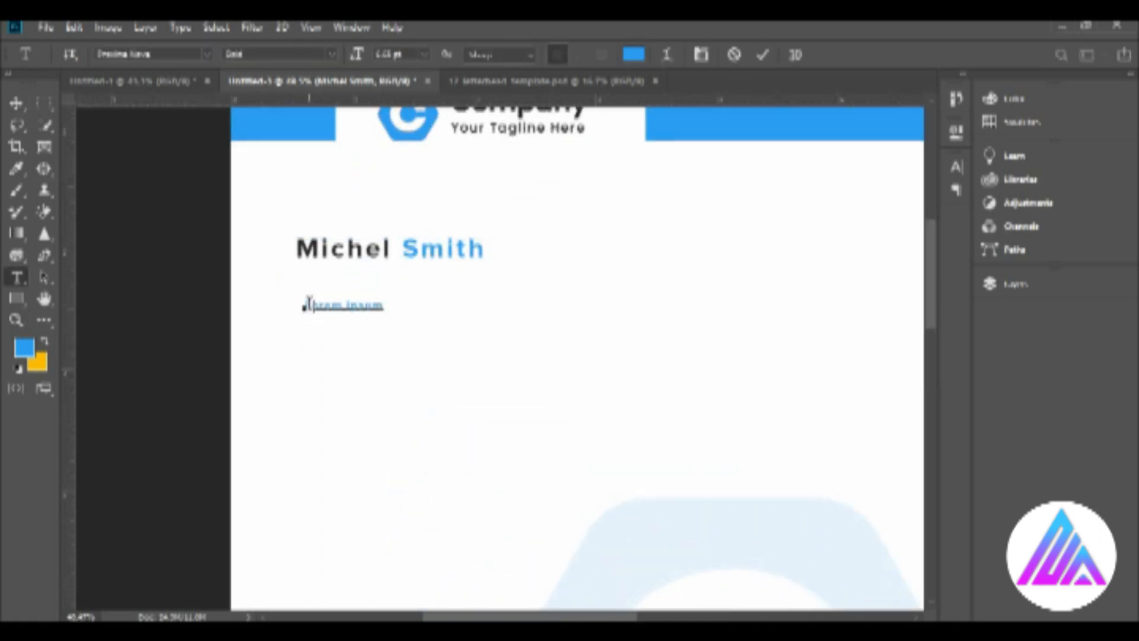
{"action": "left_click", "coordinate": [30, 103]}
{"action": "key", "text": "t"}
{"action": "left_click", "coordinate": [425, 54]}
{"action": "left_click", "coordinate": [431, 175]}
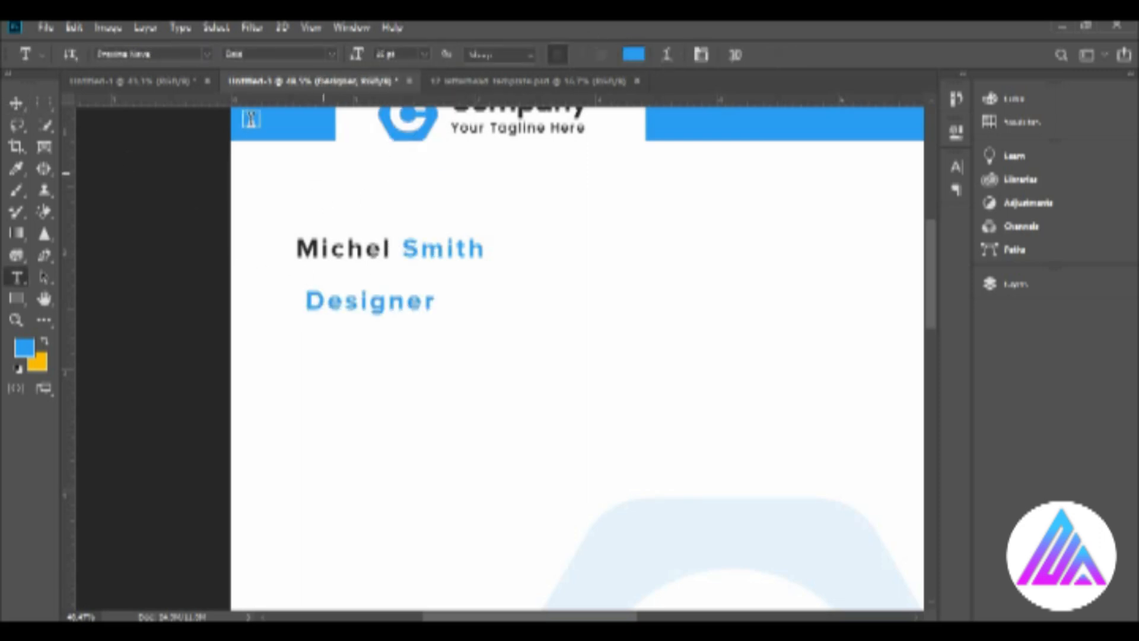
Change the font of the "Designer" line to Proxima Nova Light.
{"action": "left_click", "coordinate": [332, 55]}
{"action": "double_click", "coordinate": [170, 55]}
{"action": "left_click", "coordinate": [169, 55]}
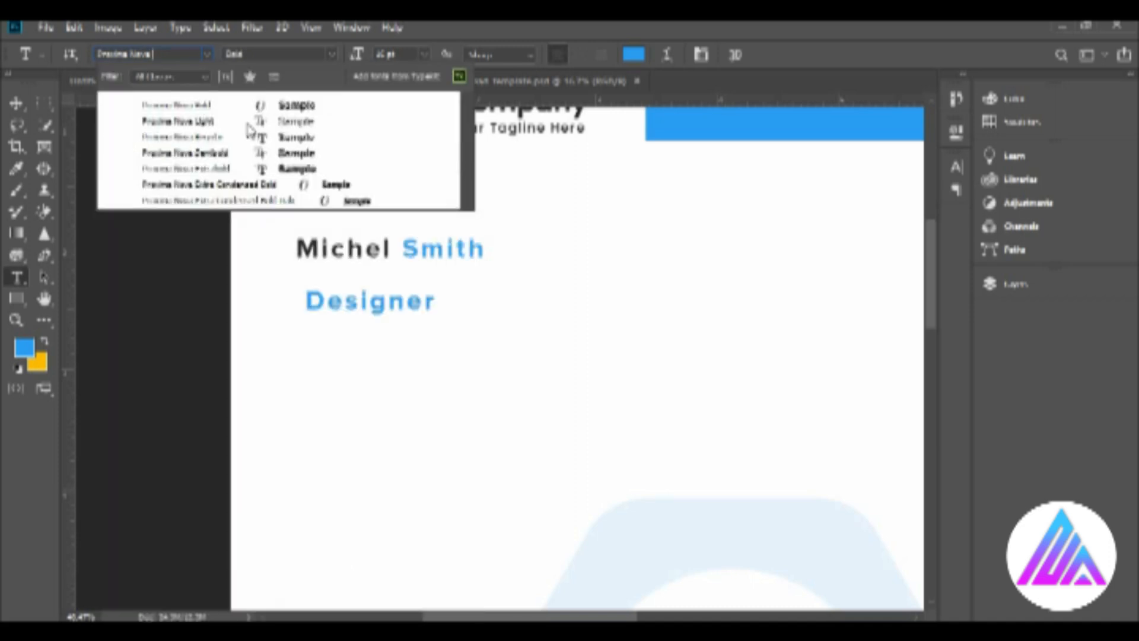
{"action": "left_click", "coordinate": [210, 122]}
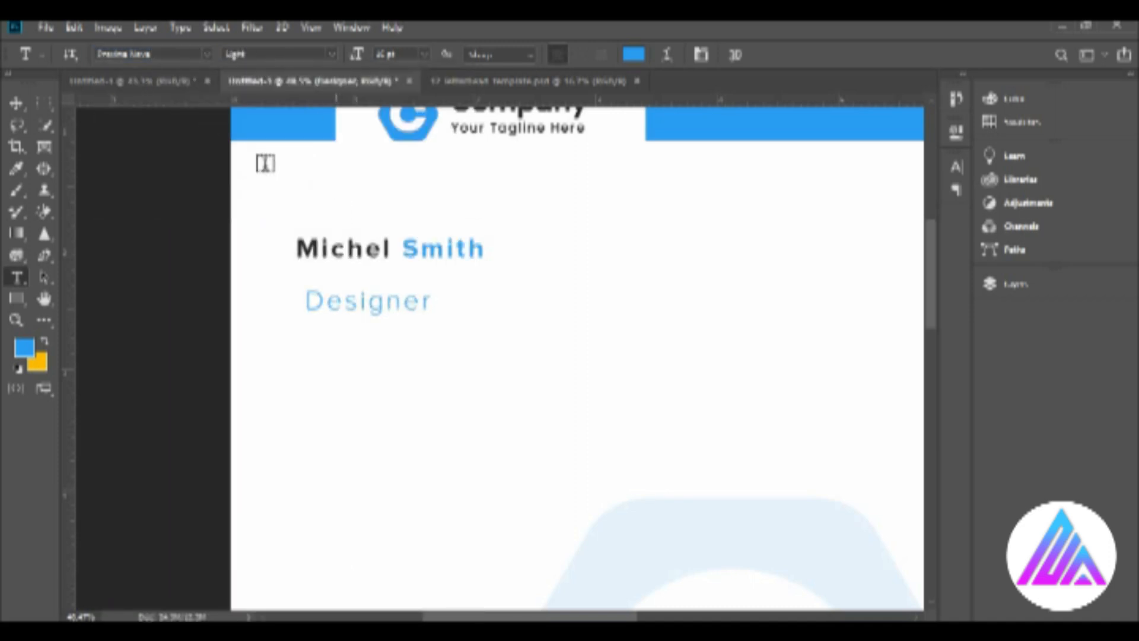
Color the "Designer" text grey 58595a and align it directly under the start of the name.
{"action": "left_click", "coordinate": [634, 55]}
{"action": "left_click", "coordinate": [636, 297]}
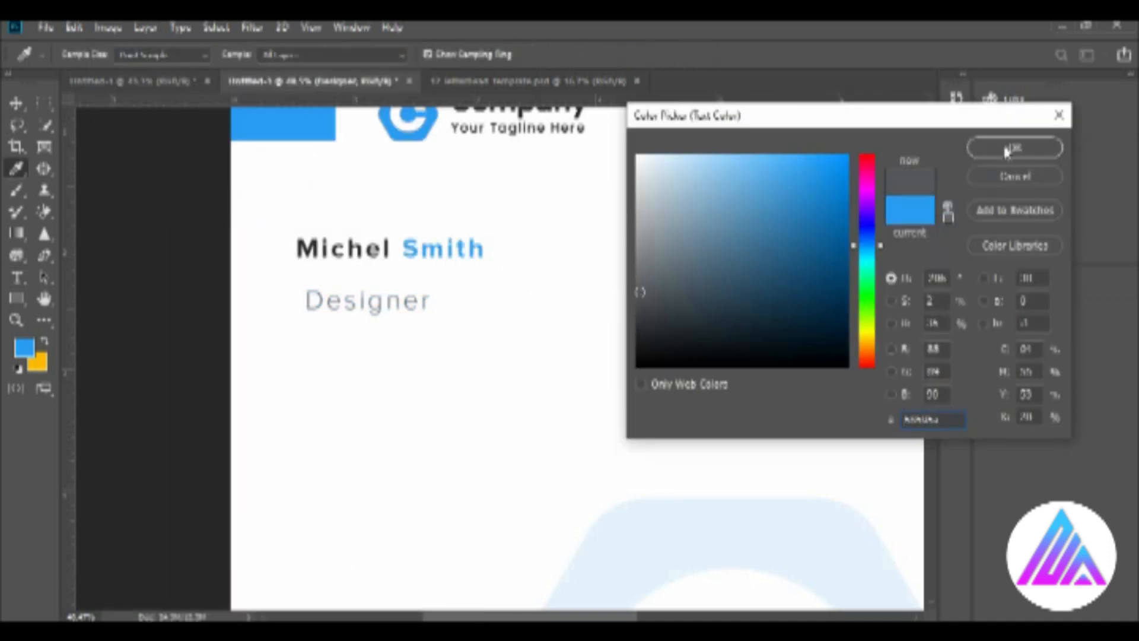
{"action": "left_click", "coordinate": [1009, 145]}
{"action": "key", "text": "v"}
{"action": "left_click_drag", "start_coordinate": [335, 299], "coordinate": [324, 275]}
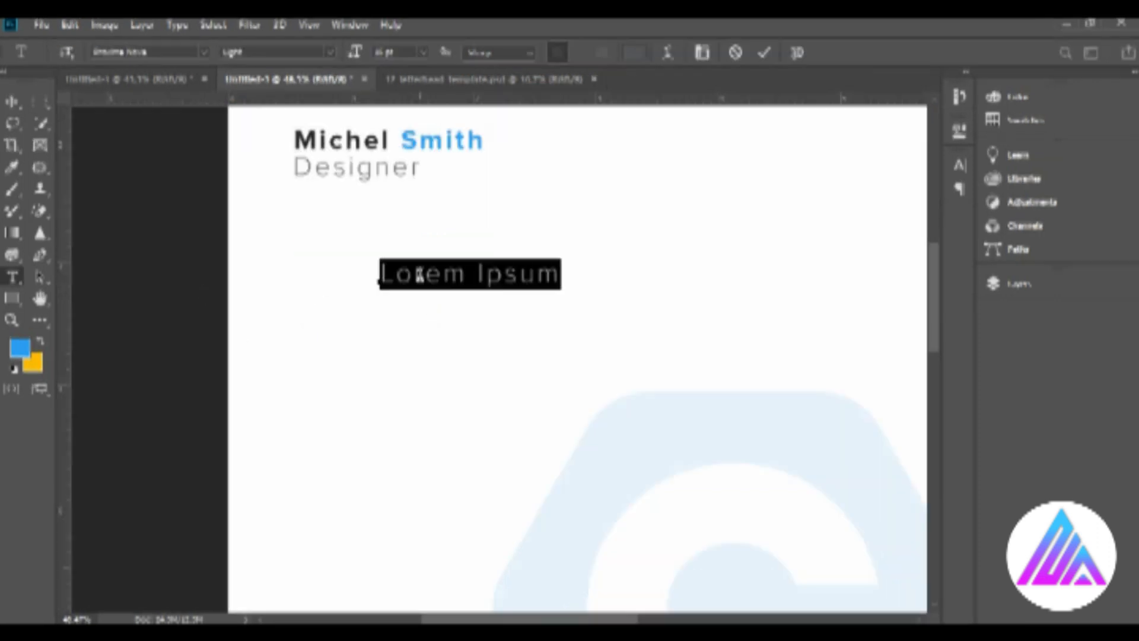
Add the letter "A" as text below "Designer" in the surname's blue, using the Semibold style.
{"action": "type", "text": "A"}
{"action": "left_click", "coordinate": [12, 102]}
{"action": "key", "text": "t"}
{"action": "left_click", "coordinate": [635, 55]}
{"action": "left_click", "coordinate": [445, 144]}
{"action": "key", "text": "Return"}
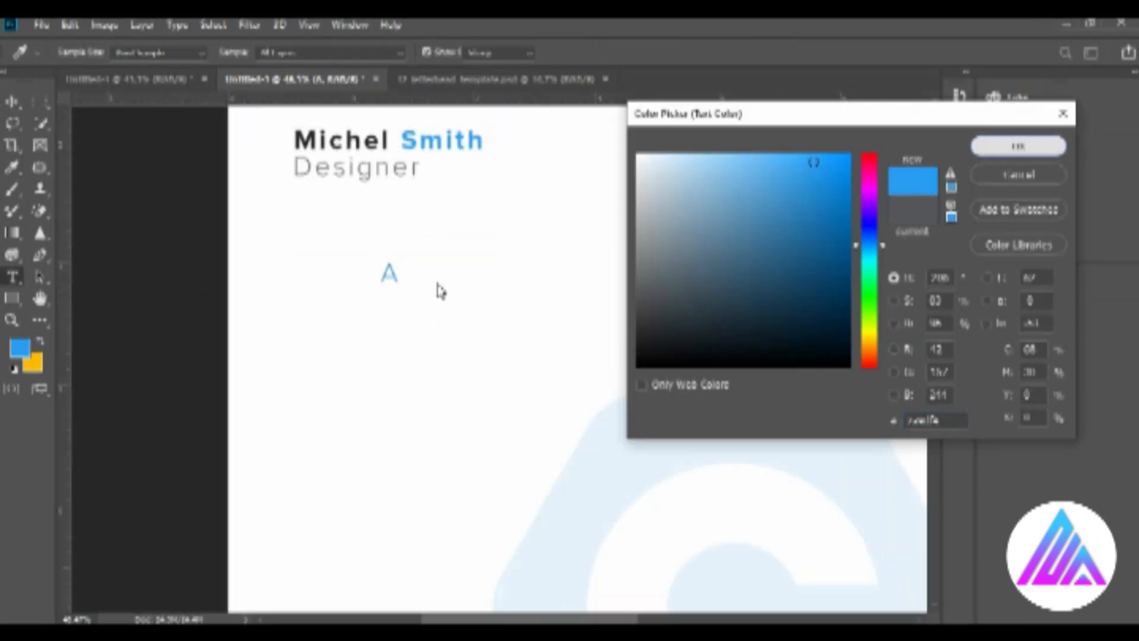
{"action": "left_click", "coordinate": [325, 55]}
{"action": "left_click", "coordinate": [318, 93]}
{"action": "left_click", "coordinate": [11, 102]}
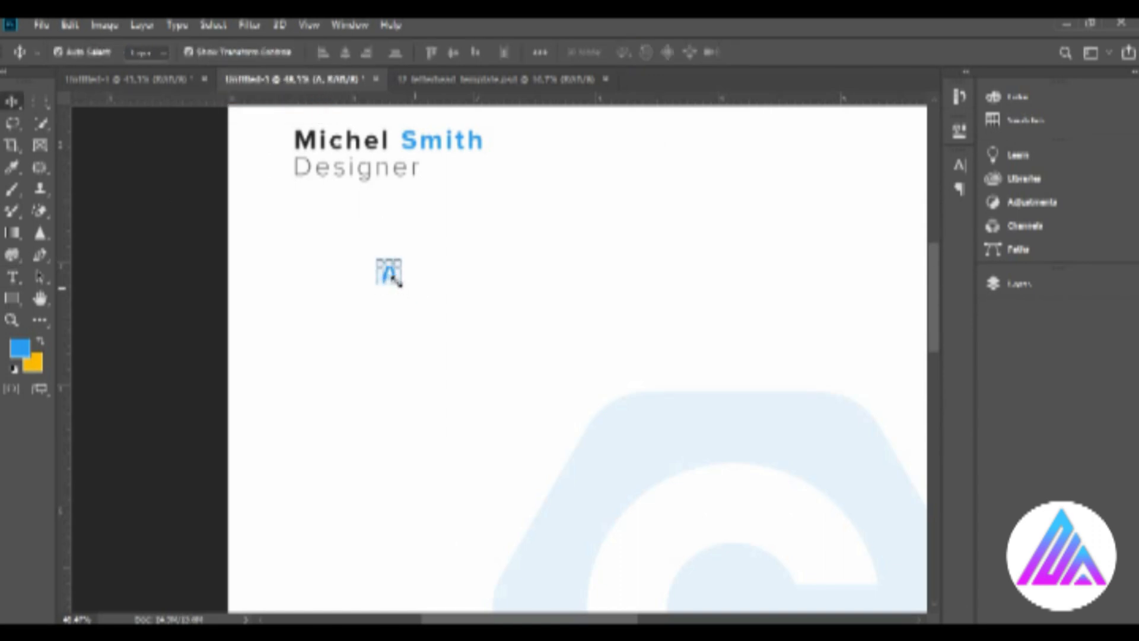
Move the letter "A" so it lines up with the start of the "Designer" line.
{"action": "left_click_drag", "start_coordinate": [389, 274], "coordinate": [412, 274]}
{"action": "key", "text": "t"}
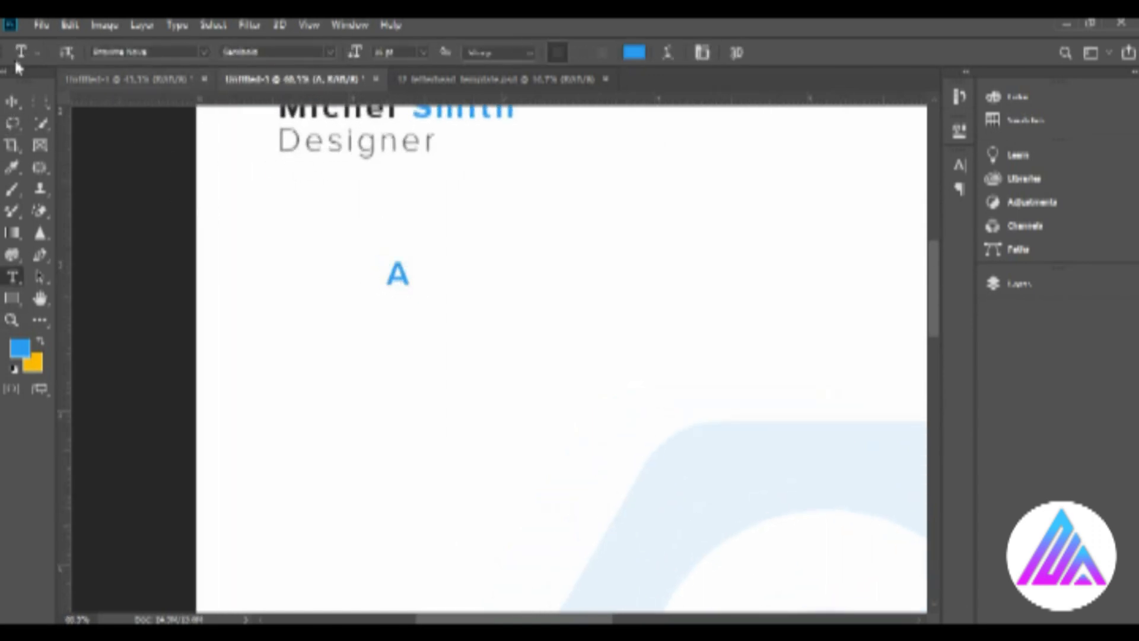
{"action": "left_click", "coordinate": [12, 102]}
{"action": "left_click_drag", "start_coordinate": [396, 274], "coordinate": [258, 275]}
Stack two copies of the "A" below it and change them to "W" and "P".
{"action": "type", "text": "t"}
{"action": "type", "text": "W"}
{"action": "key", "text": "ctrl+Return"}
{"action": "type", "text": "A"}
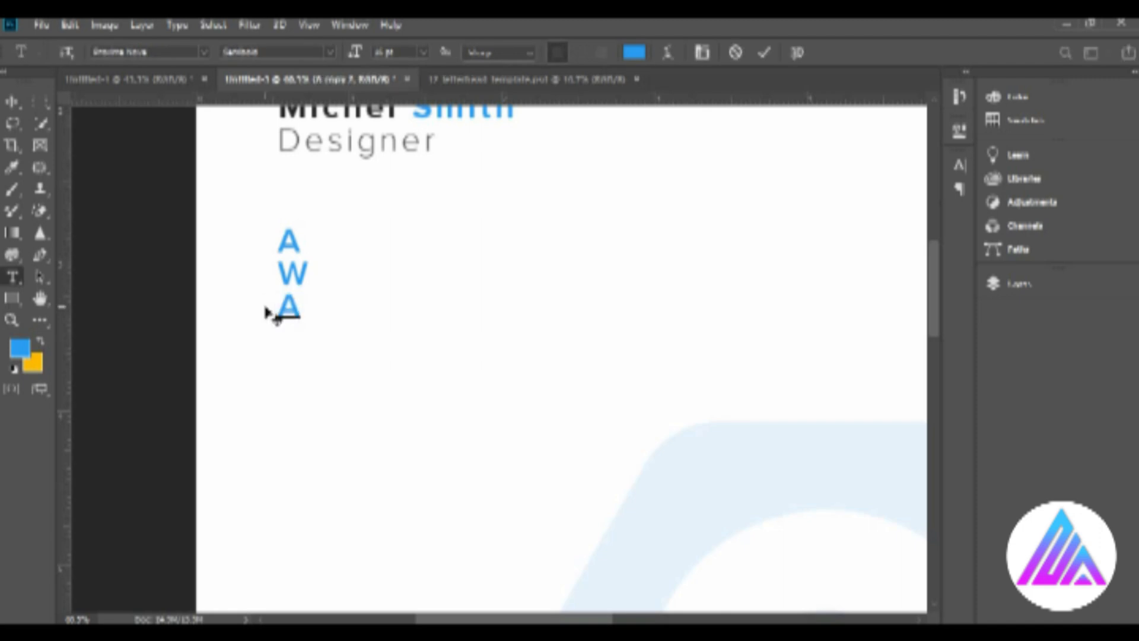
{"action": "key", "text": "ctrl+Return"}
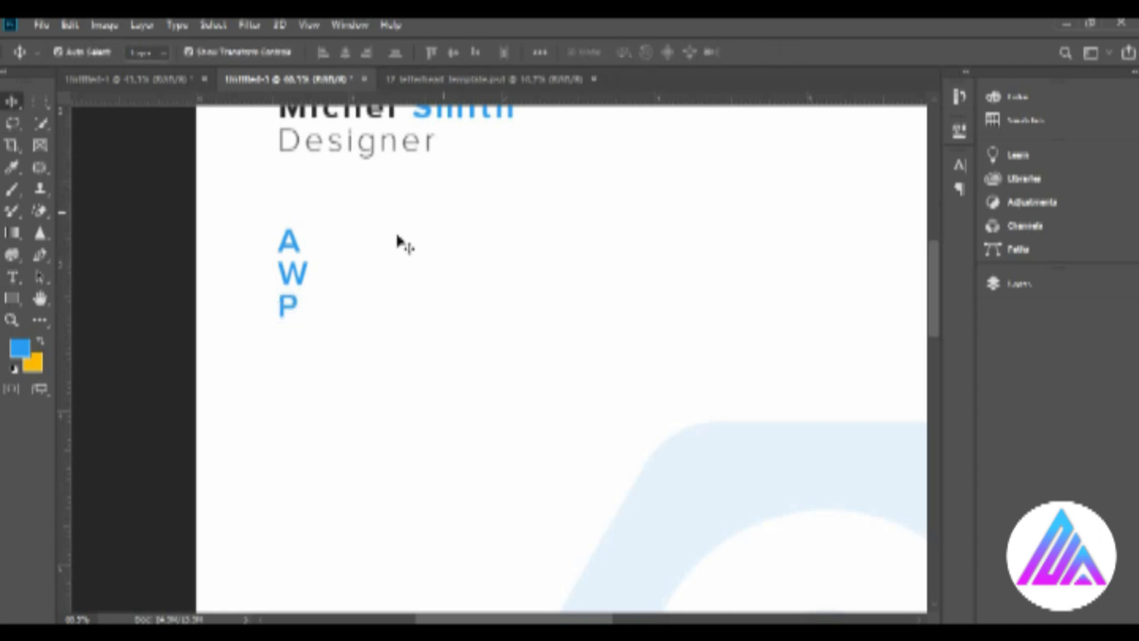
Add the sample address line with zip code beside the "A" and color it dark grey 3a3a3a.
{"action": "left_click", "coordinate": [451, 249]}
{"action": "type", "text": "New yourk city Zip Coad 000"}
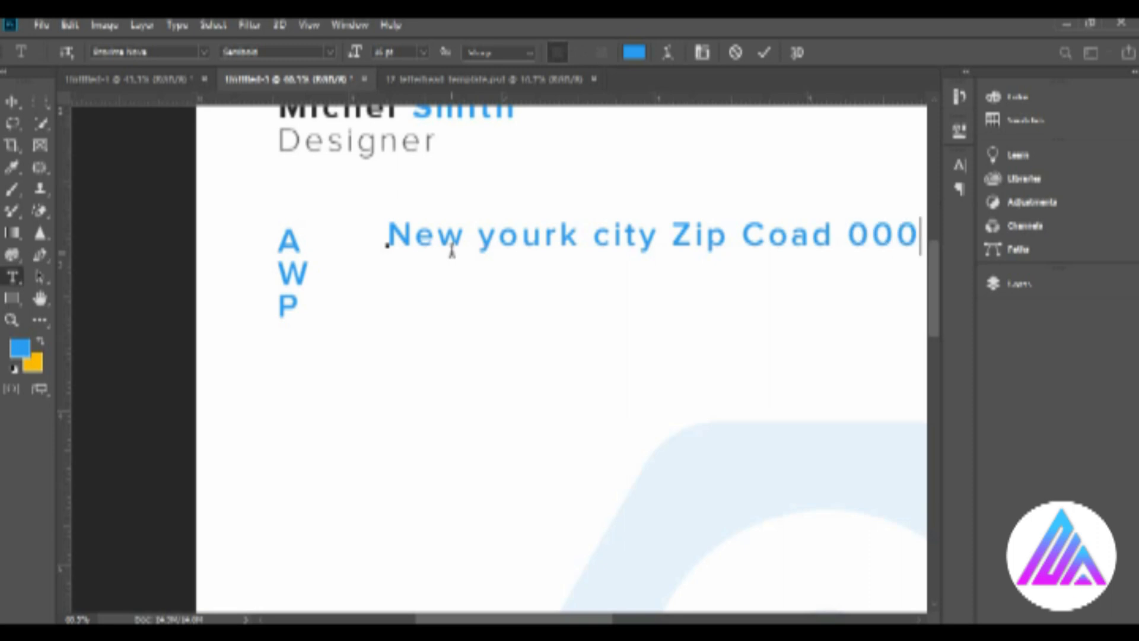
{"action": "key", "text": "ctrl+Return"}
{"action": "left_click", "coordinate": [634, 52]}
{"action": "type", "text": "3a3a3a"}
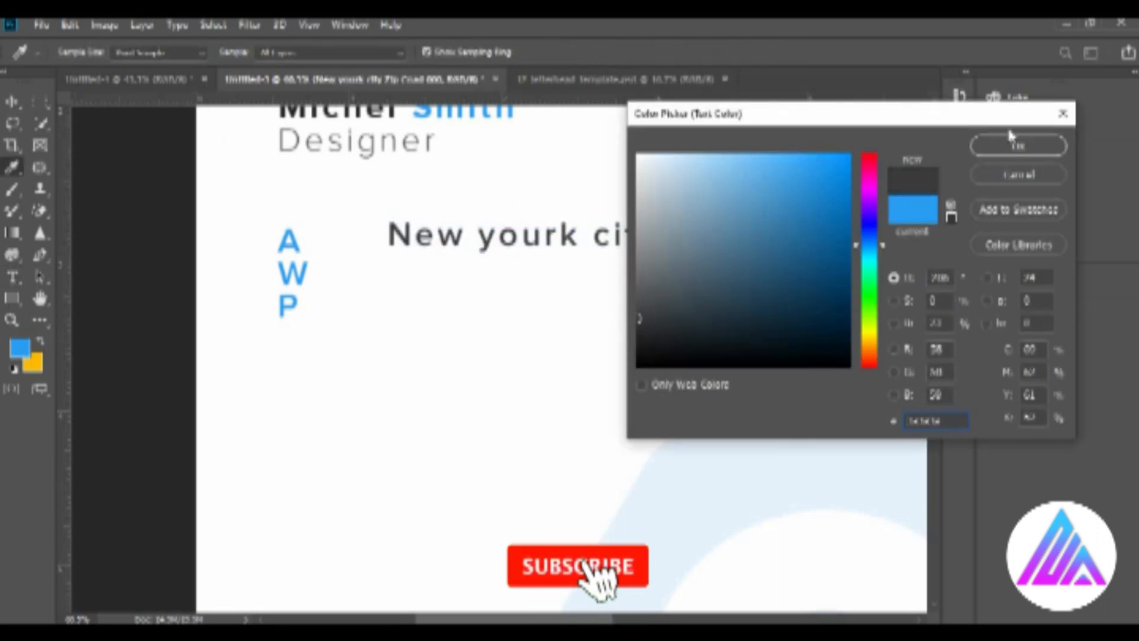
{"action": "left_click", "coordinate": [1017, 145]}
Reduce the letter tracking of the address line.
{"action": "left_click", "coordinate": [959, 165]}
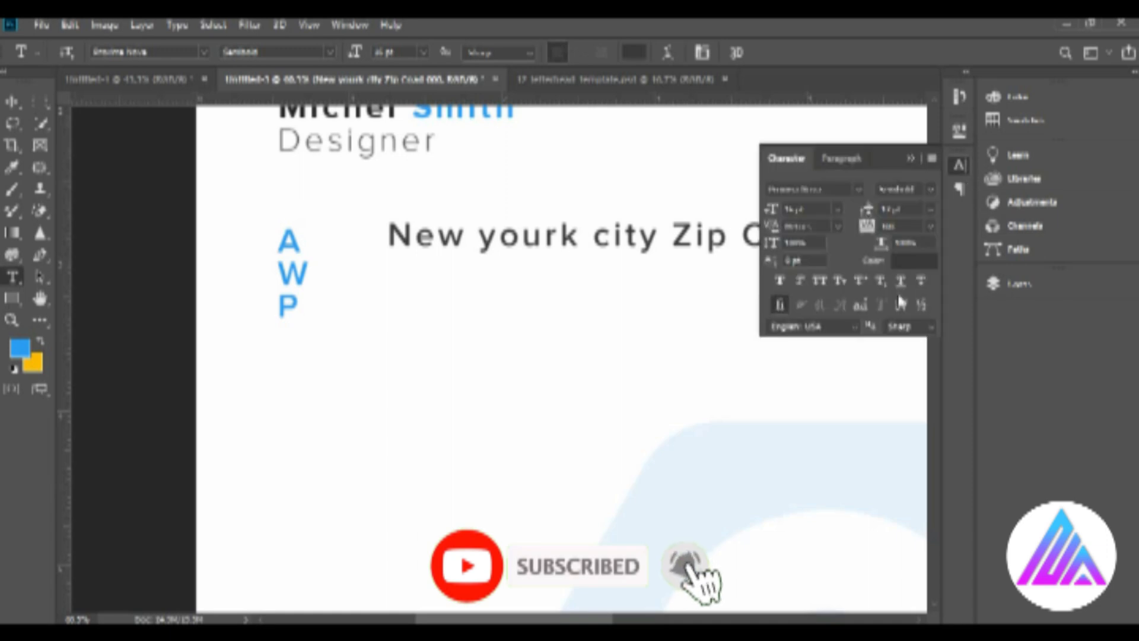
{"action": "left_click", "coordinate": [929, 228]}
{"action": "left_click", "coordinate": [911, 325]}
{"action": "left_click", "coordinate": [910, 159]}
Set the address line to 12 pt Light and stack copies of it beside the "A", "W" and "P".
{"action": "left_click", "coordinate": [423, 52]}
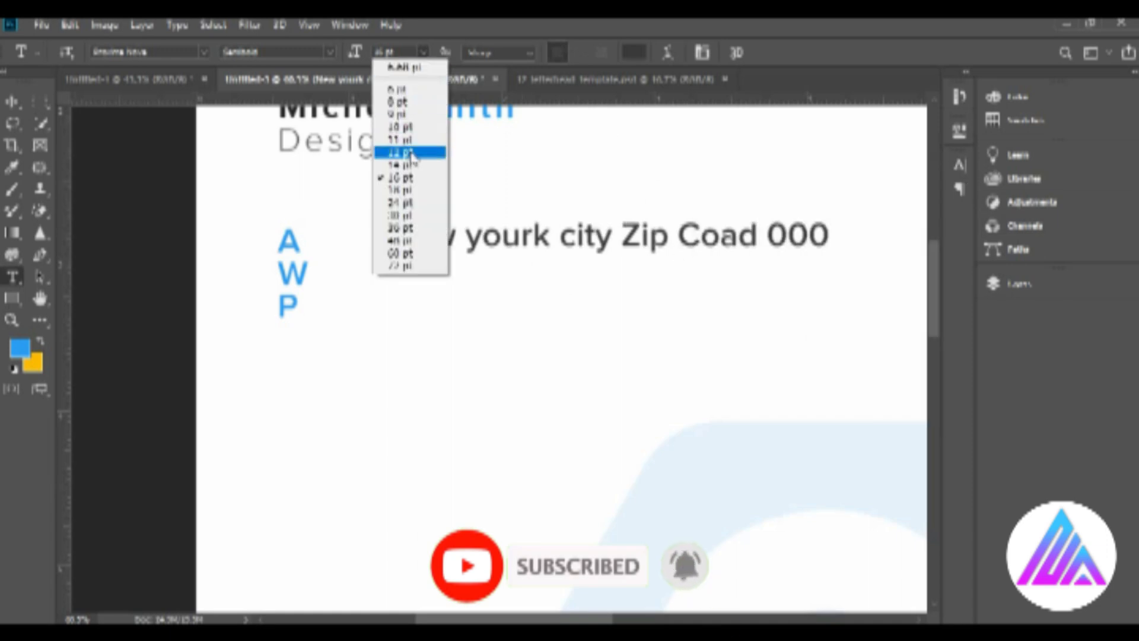
{"action": "left_click", "coordinate": [411, 153]}
{"action": "left_click", "coordinate": [330, 52]}
{"action": "left_click", "coordinate": [315, 71]}
{"action": "left_click", "coordinate": [12, 103]}
{"action": "left_click_drag", "start_coordinate": [436, 242], "coordinate": [388, 312]}
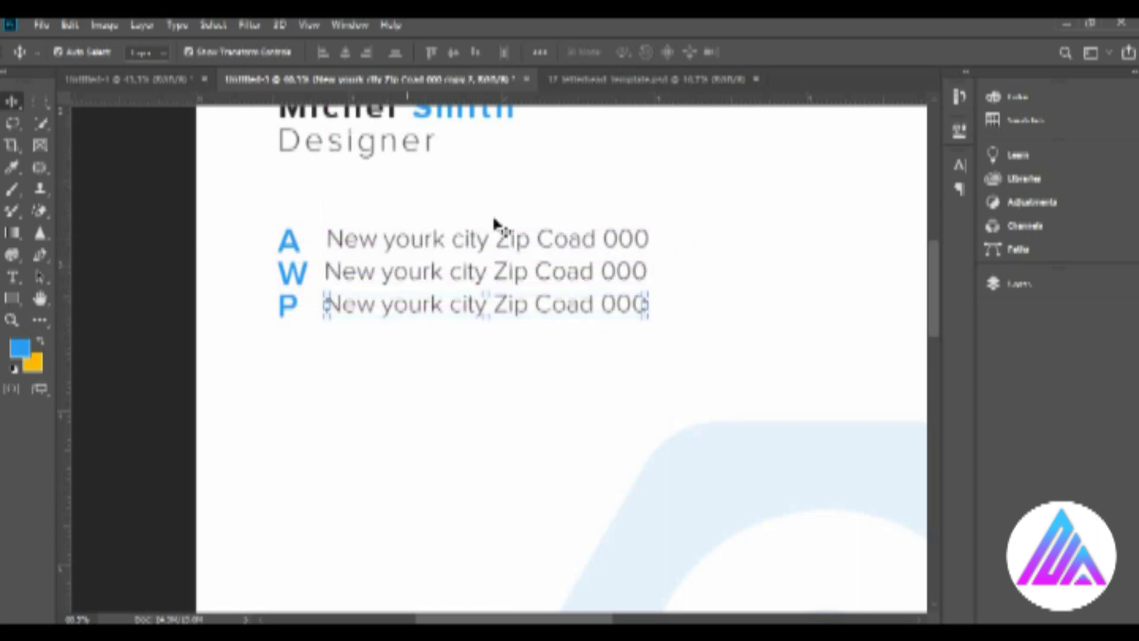
{"action": "key", "text": "t"}
{"action": "left_click_drag", "start_coordinate": [645, 271], "coordinate": [326, 272]}
{"action": "key", "text": "BackSpace"}
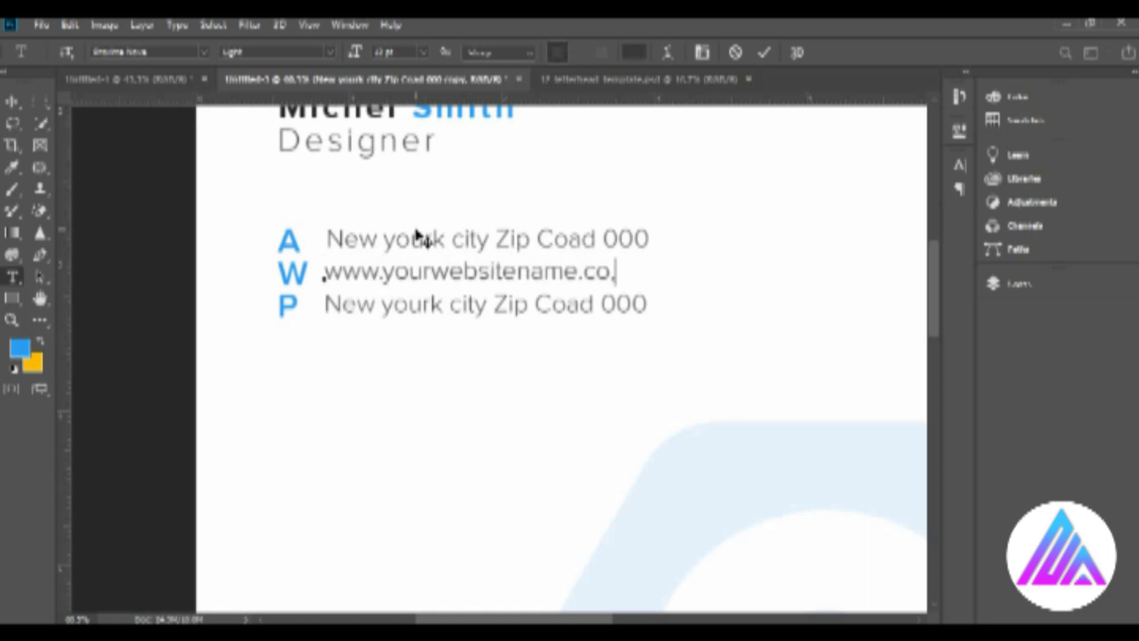
{"action": "left_click", "coordinate": [12, 102]}
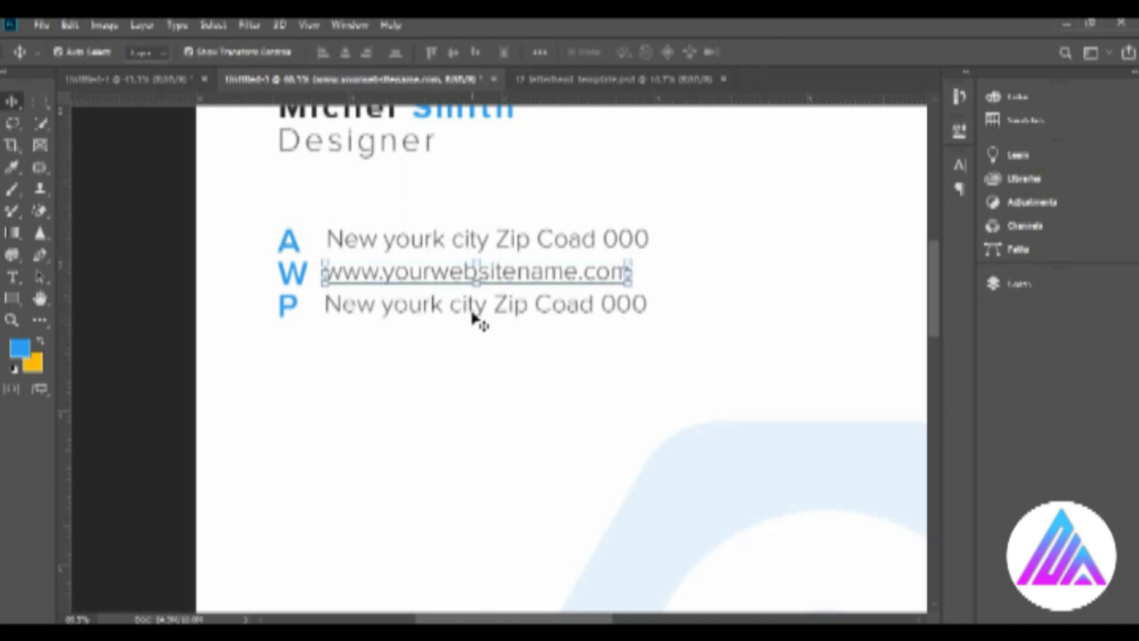
Replace the text beside the "P" with the sample phone number.
{"action": "key", "text": "t"}
{"action": "left_click_drag", "start_coordinate": [648, 304], "coordinate": [325, 304]}
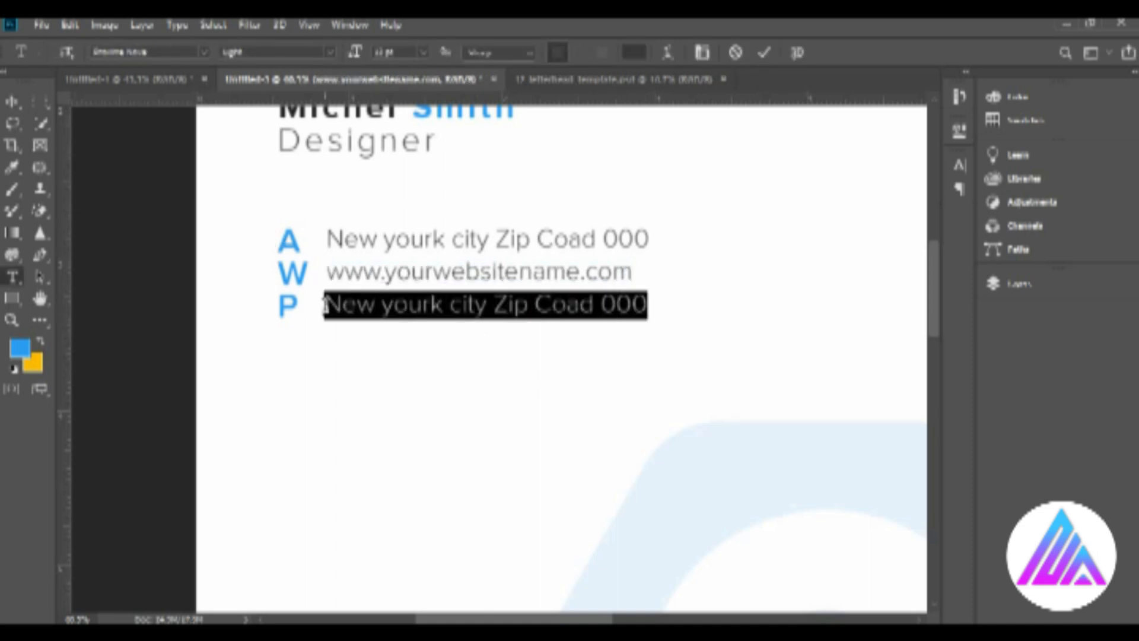
{"action": "key", "text": "BackSpace"}
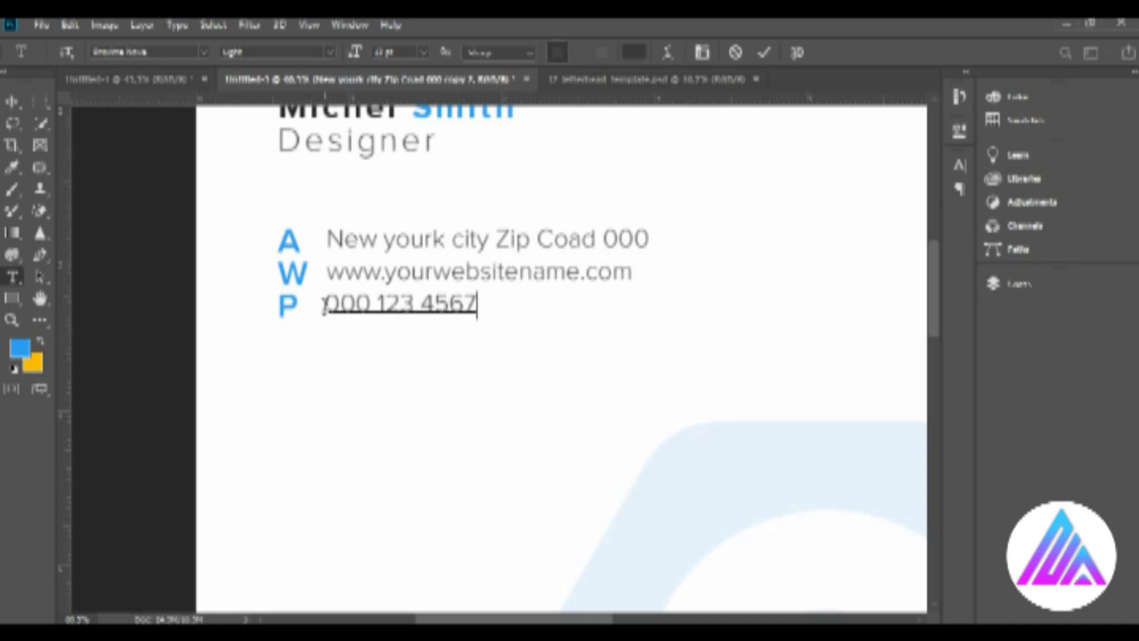
{"action": "left_click", "coordinate": [12, 102]}
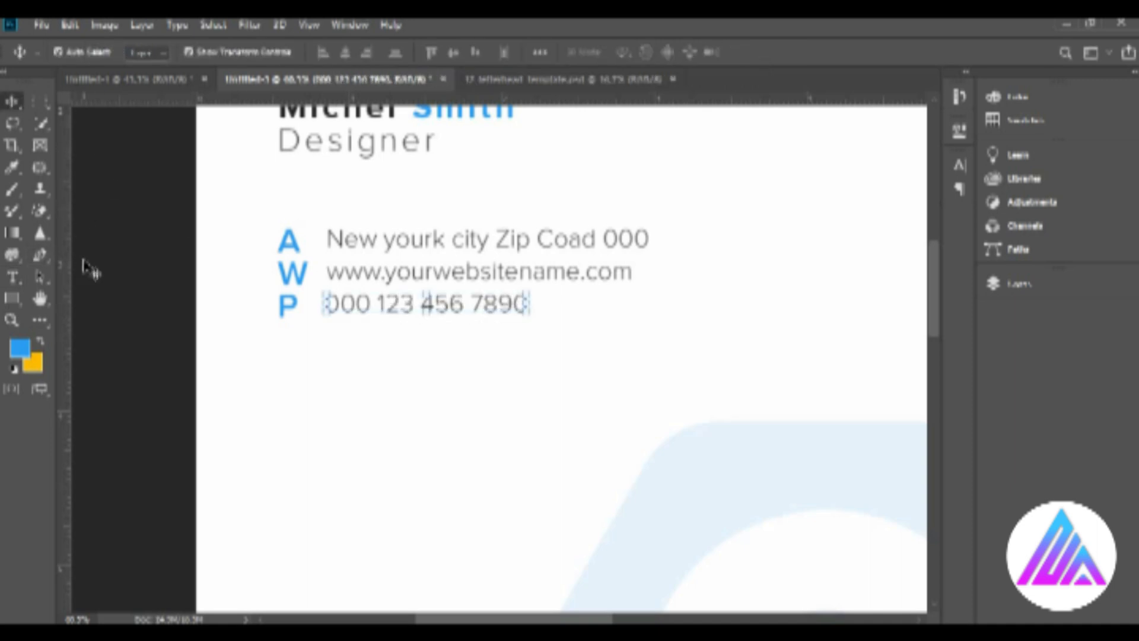
Place a vertical guide where the name and contact lines begin.
{"action": "scroll", "coordinate": [437, 437], "scroll_direction": "down", "scroll_amount": 1}
{"action": "key", "text": "z"}
{"action": "left_click_drag", "start_coordinate": [650, 444], "coordinate": [364, 312]}
{"action": "left_click_drag", "start_coordinate": [74, 283], "coordinate": [329, 300]}
{"action": "left_click", "coordinate": [12, 102]}
Start a text line on the guide below the contact details and paste the first lorem ipsum paragraph copied from Notepad.
{"action": "key", "text": "t"}
{"action": "left_click", "coordinate": [332, 274]}
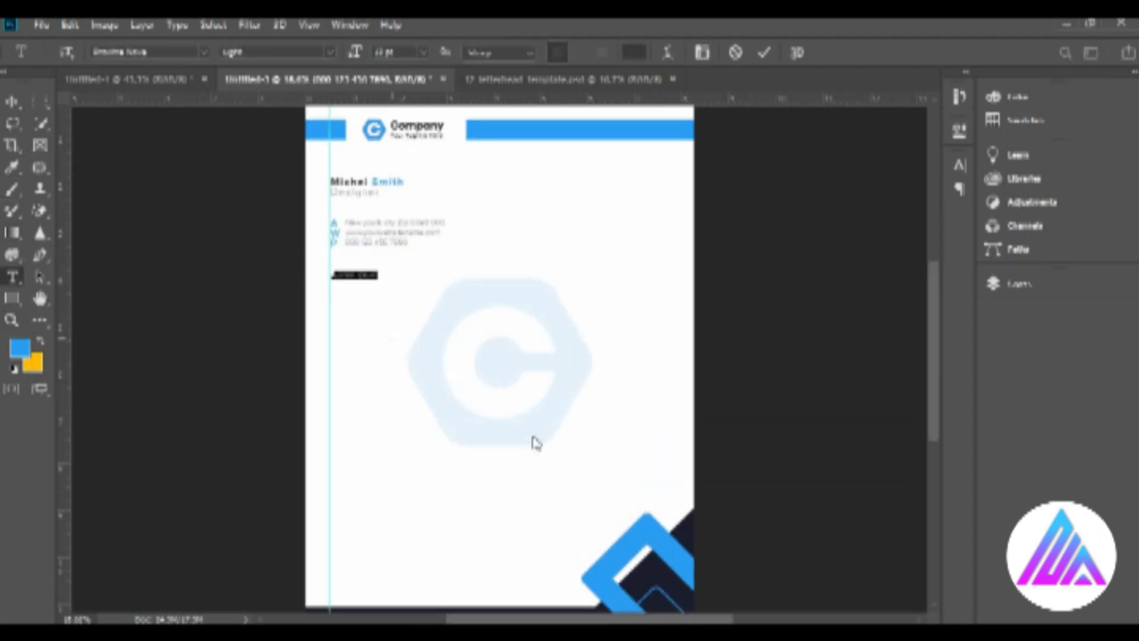
{"action": "key", "text": "alt+Tab"}
{"action": "key", "text": "shift+End"}
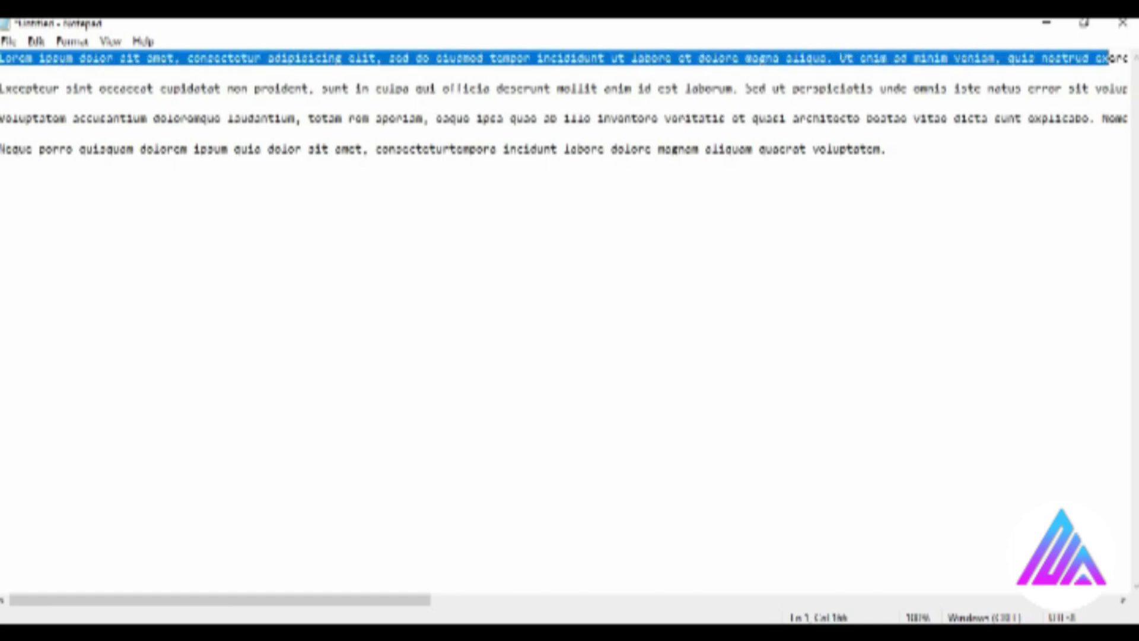
{"action": "key", "text": "alt+Tab"}
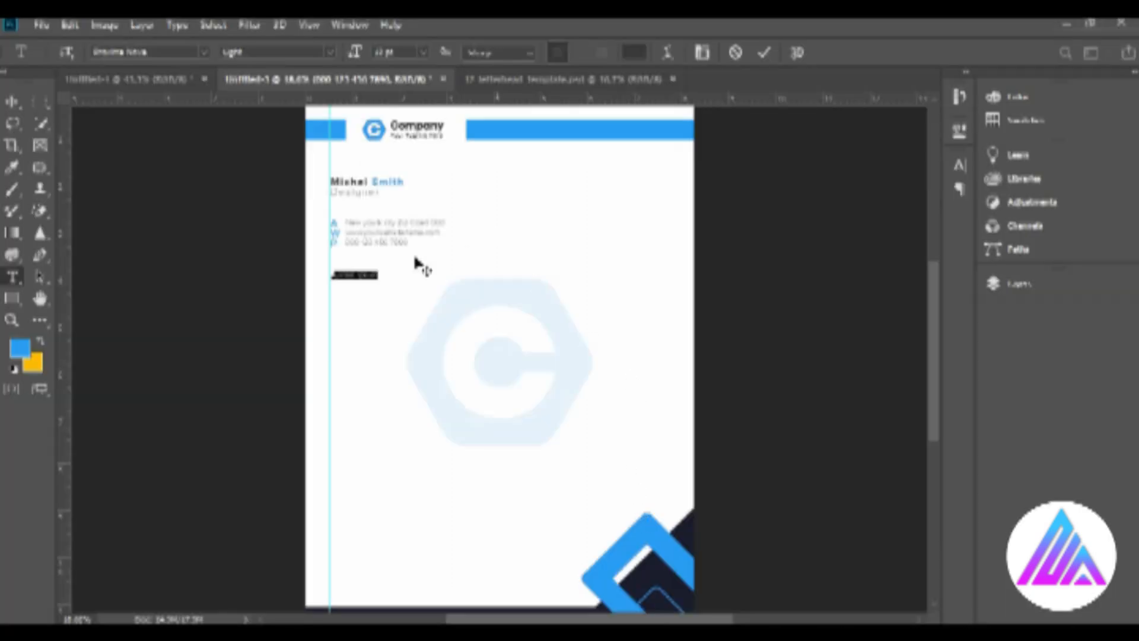
{"action": "key", "text": "ctrl+v"}
Set the pasted paragraph to 14 pt and break it into three lines that fit the page width.
{"action": "left_click", "coordinate": [423, 52]}
{"action": "left_click", "coordinate": [419, 196]}
{"action": "key", "text": "ctrl+Return"}
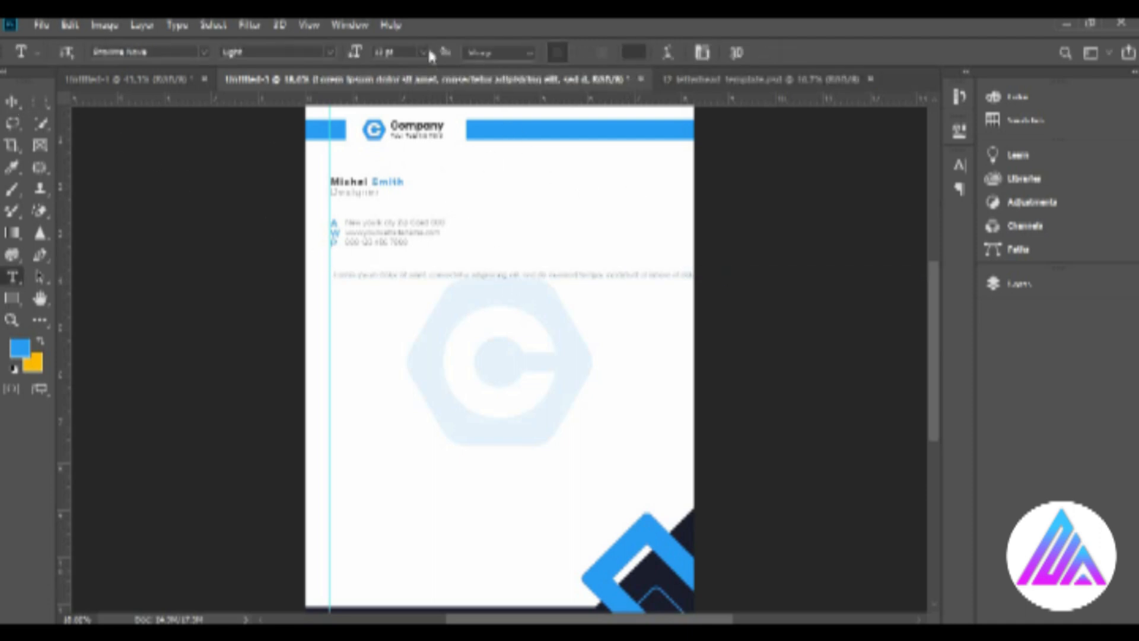
{"action": "left_click", "coordinate": [650, 274]}
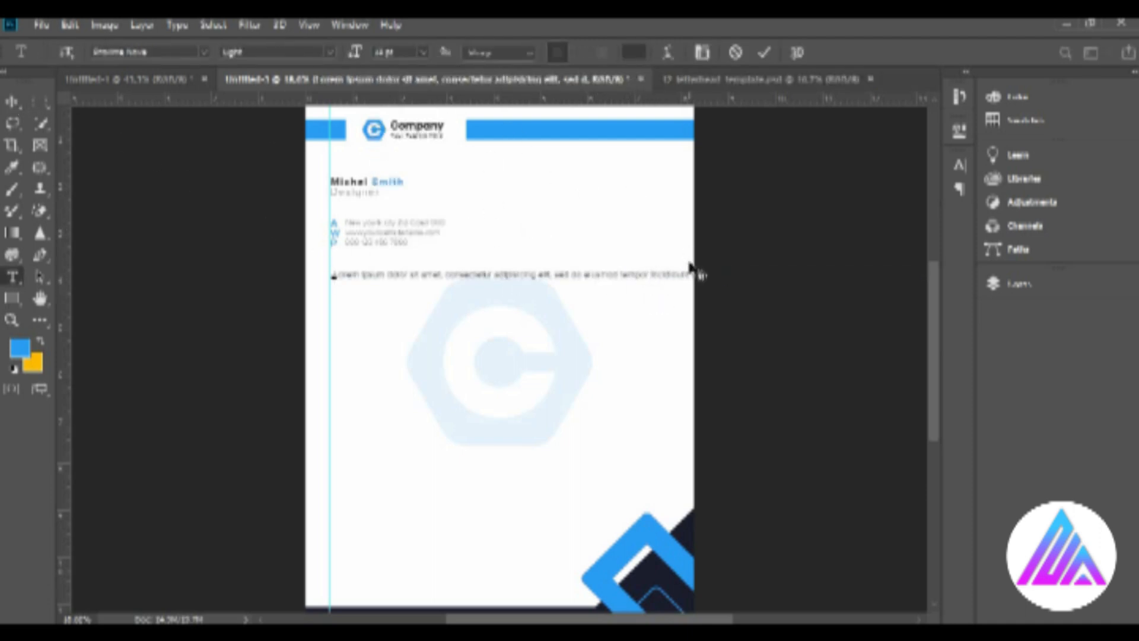
{"action": "key", "text": "Return"}
{"action": "key", "text": "Return"}
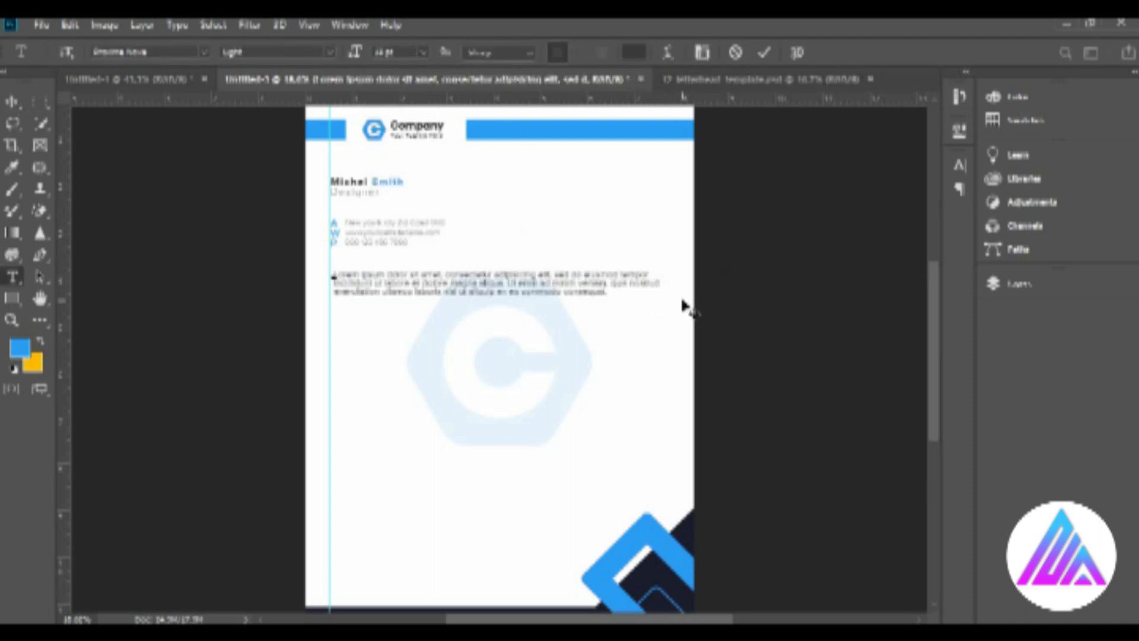
Set the paragraph to 16 pt and rebreak its lines after "eiusmod" and "veniam," to fit the page.
{"action": "left_click", "coordinate": [13, 105]}
{"action": "key", "text": "t"}
{"action": "left_click", "coordinate": [423, 52]}
{"action": "left_click", "coordinate": [416, 184]}
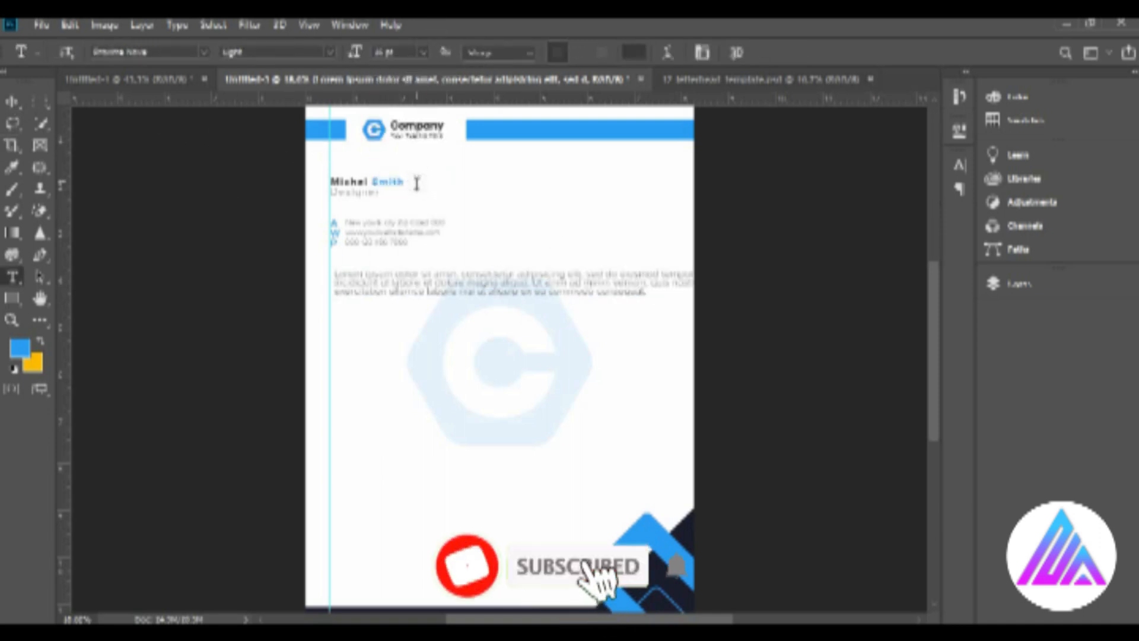
{"action": "key", "text": "ctrl+z"}
{"action": "left_click", "coordinate": [660, 274]}
{"action": "key", "text": "Return"}
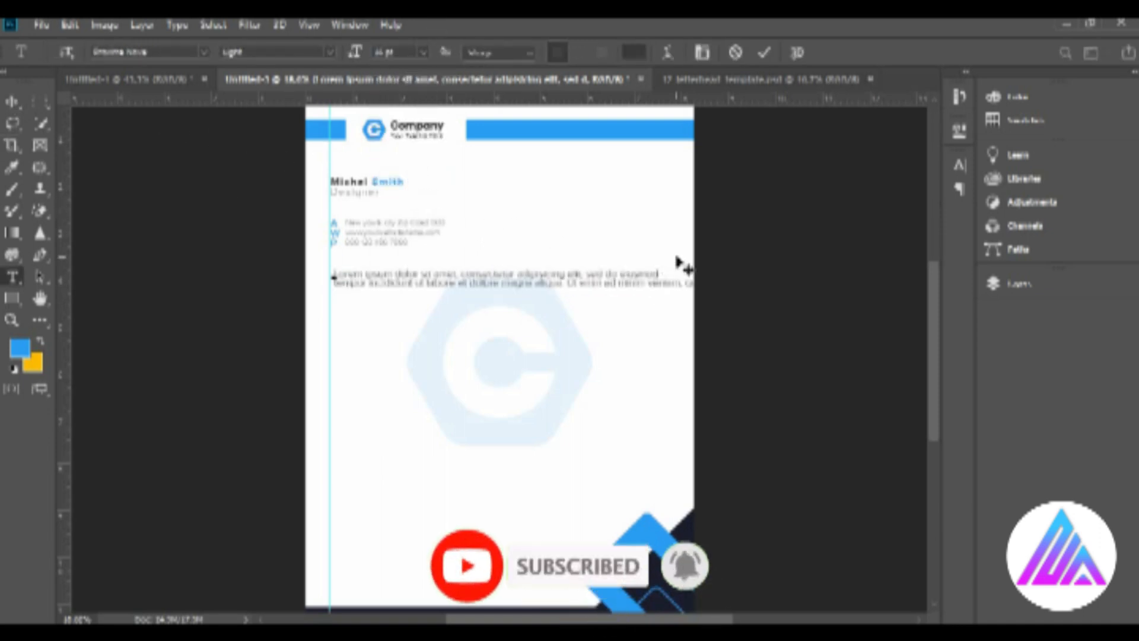
{"action": "left_click", "coordinate": [687, 283]}
{"action": "key", "text": "Return"}
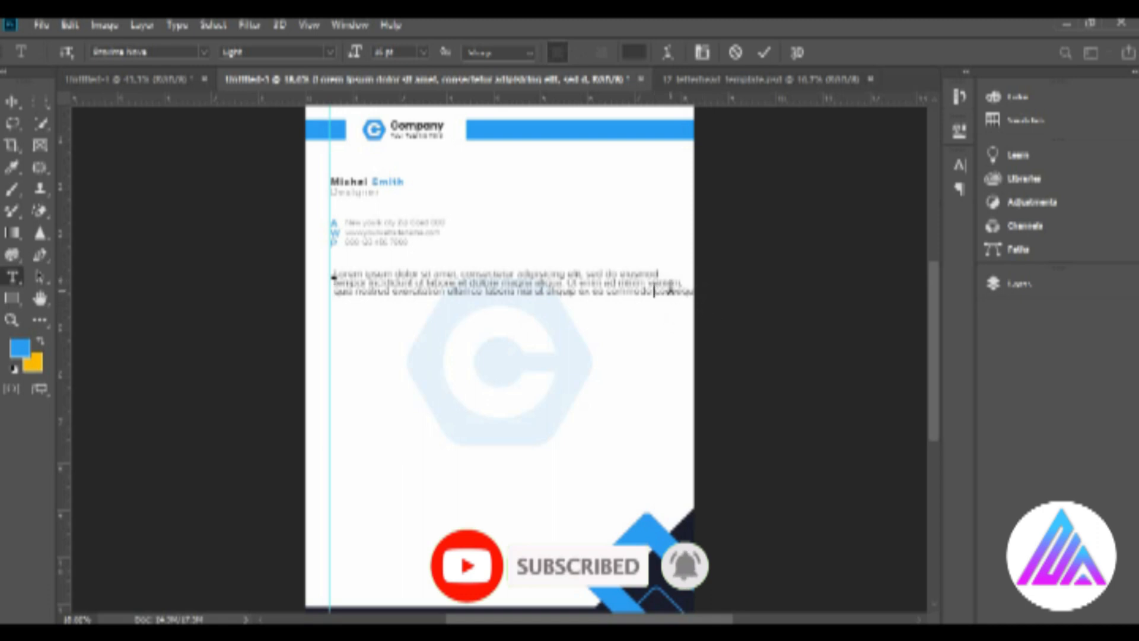
Align the paragraph with the guide and stack copies of it down the page.
{"action": "left_click", "coordinate": [11, 102]}
{"action": "left_click", "coordinate": [392, 330]}
{"action": "left_click_drag", "start_coordinate": [387, 283], "coordinate": [407, 428]}
Place the script-style signature text below the last paragraph.
{"action": "key", "text": "F7"}
{"action": "mouse_move", "coordinate": [374, 541]}
{"action": "left_mouse_down"}
{"action": "mouse_move", "coordinate": [368, 491]}
{"action": "mouse_move", "coordinate": [409, 534]}
{"action": "left_mouse_up"}
{"action": "key", "text": "z"}
{"action": "scroll", "coordinate": [409, 533], "scroll_direction": "down", "scroll_amount": 3}
{"action": "left_click", "coordinate": [12, 102]}
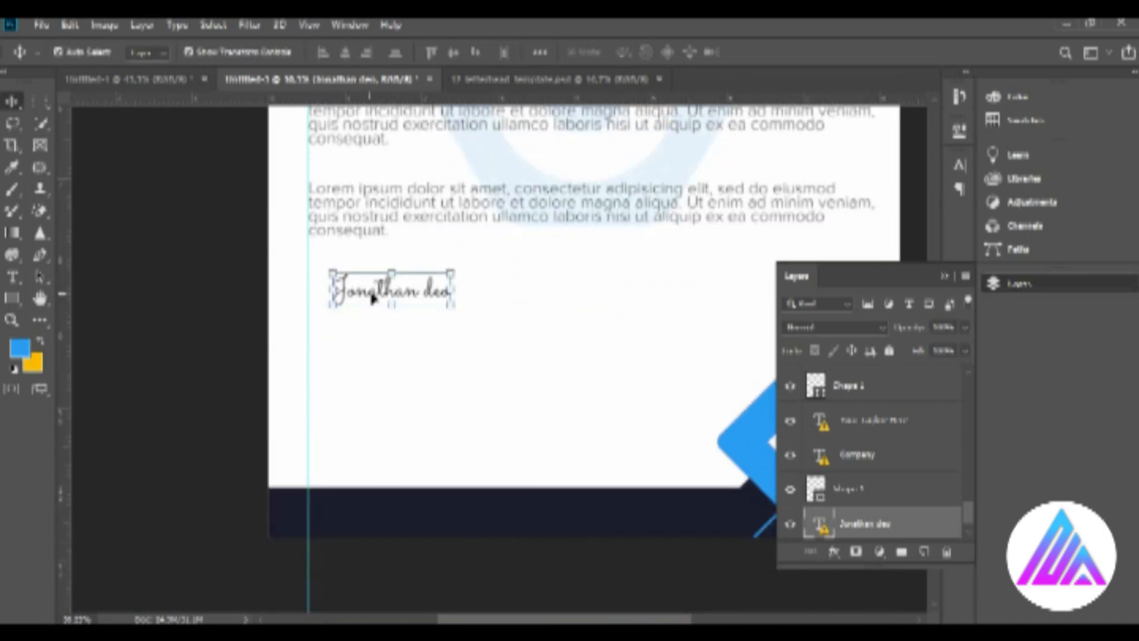
{"action": "left_click", "coordinate": [391, 383]}
Add the signer's full name as a plain text line below the signature.
{"action": "key", "text": "t"}
{"action": "left_click", "coordinate": [345, 354]}
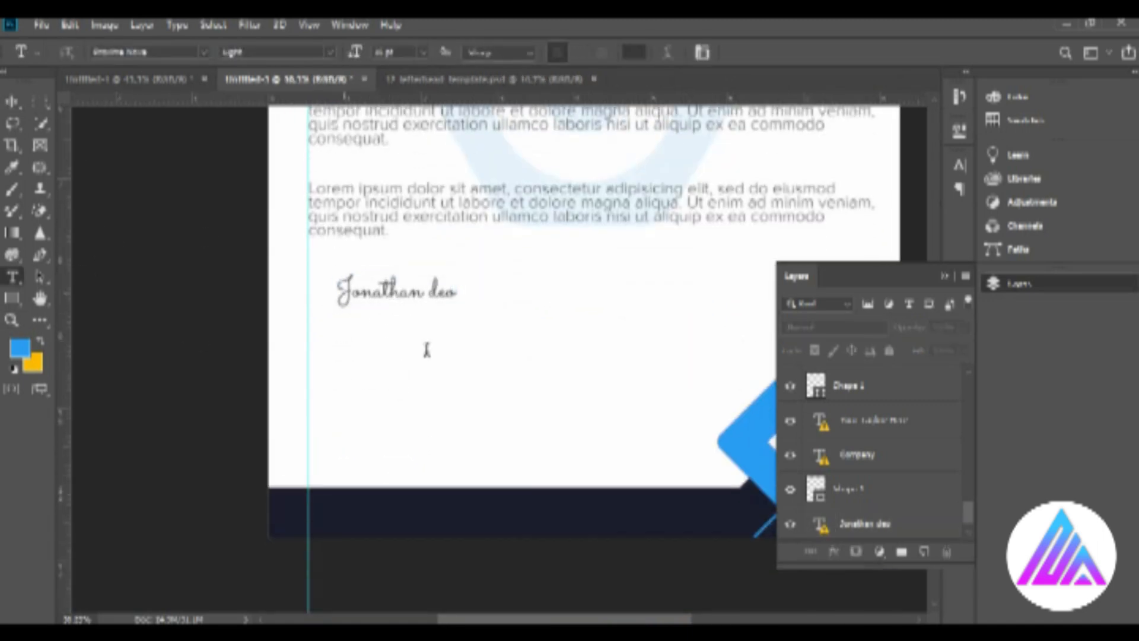
{"action": "type", "text": "يث"}
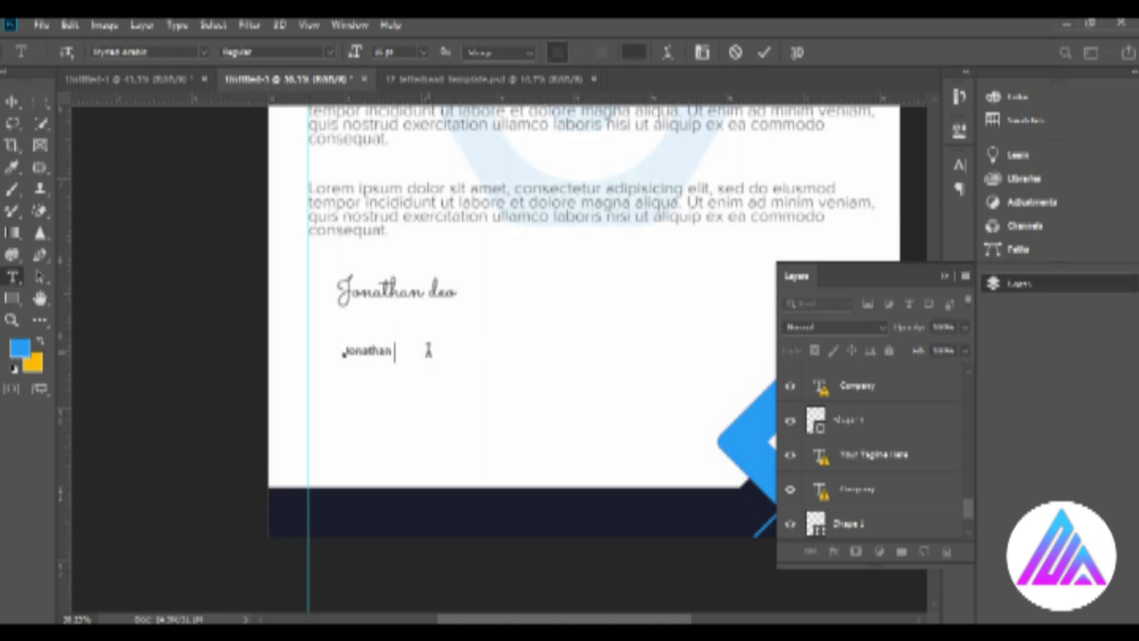
{"action": "left_click", "coordinate": [11, 102]}
Set the signer's printed name to Proxima Nova Bold and move it directly under the signature.
{"action": "key", "text": "t"}
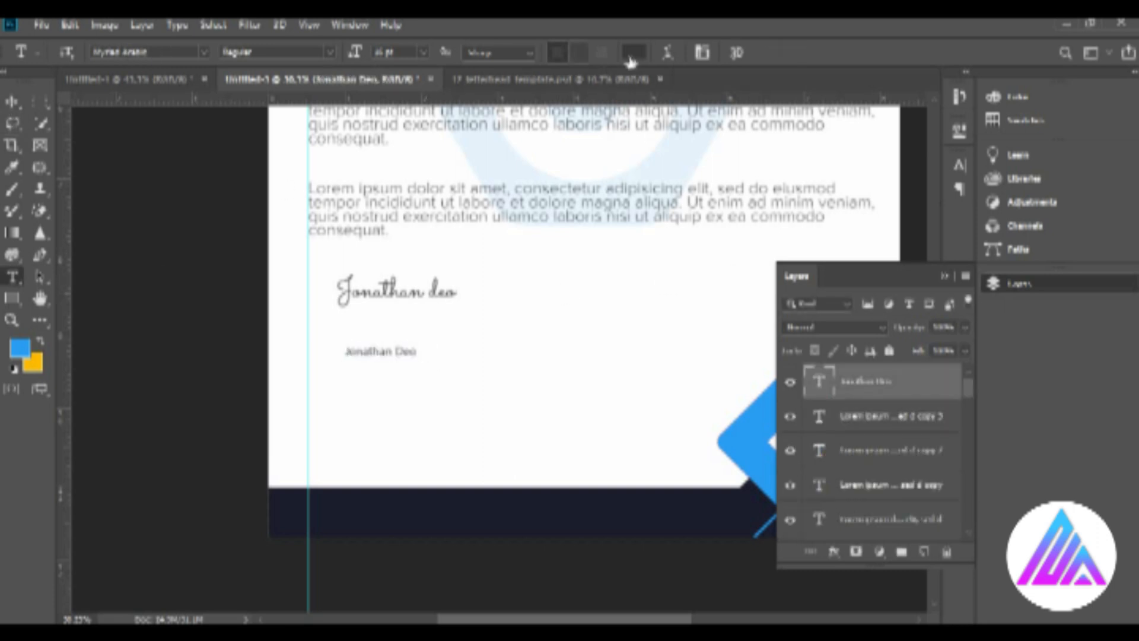
{"action": "left_click", "coordinate": [329, 52]}
{"action": "left_click", "coordinate": [166, 52]}
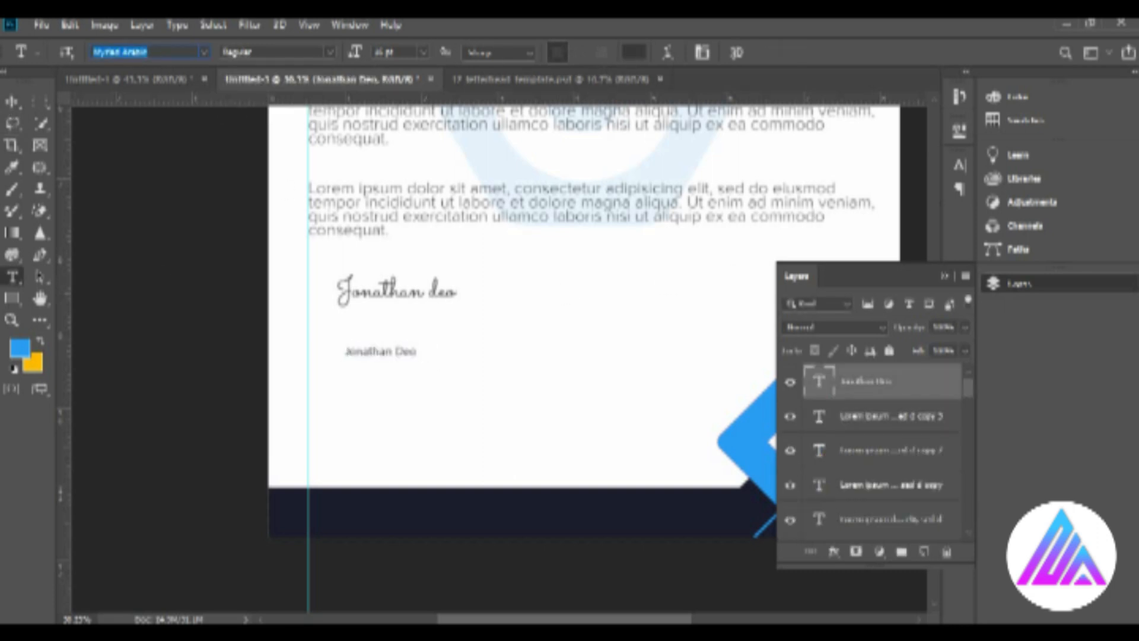
{"action": "type", "text": "proxi"}
{"action": "left_click", "coordinate": [186, 122]}
{"action": "left_click", "coordinate": [329, 52]}
{"action": "left_click", "coordinate": [246, 108]}
{"action": "left_click", "coordinate": [11, 102]}
{"action": "mouse_move", "coordinate": [376, 354]}
{"action": "left_mouse_down"}
{"action": "mouse_move", "coordinate": [374, 321]}
{"action": "mouse_move", "coordinate": [381, 339]}
{"action": "mouse_move", "coordinate": [306, 335]}
{"action": "left_mouse_up"}
Change the copy of the printed name below it to "Manager".
{"action": "left_click", "coordinate": [379, 342]}
{"action": "type", "text": "t"}
{"action": "type", "text": "ما"}
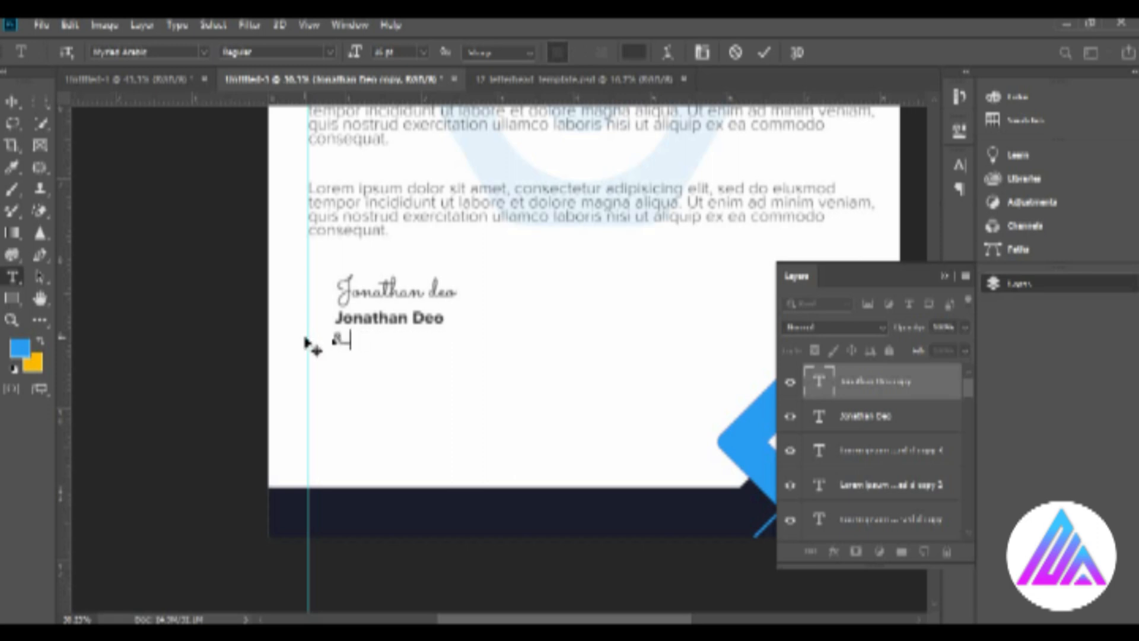
{"action": "key", "text": "ctrl+Return"}
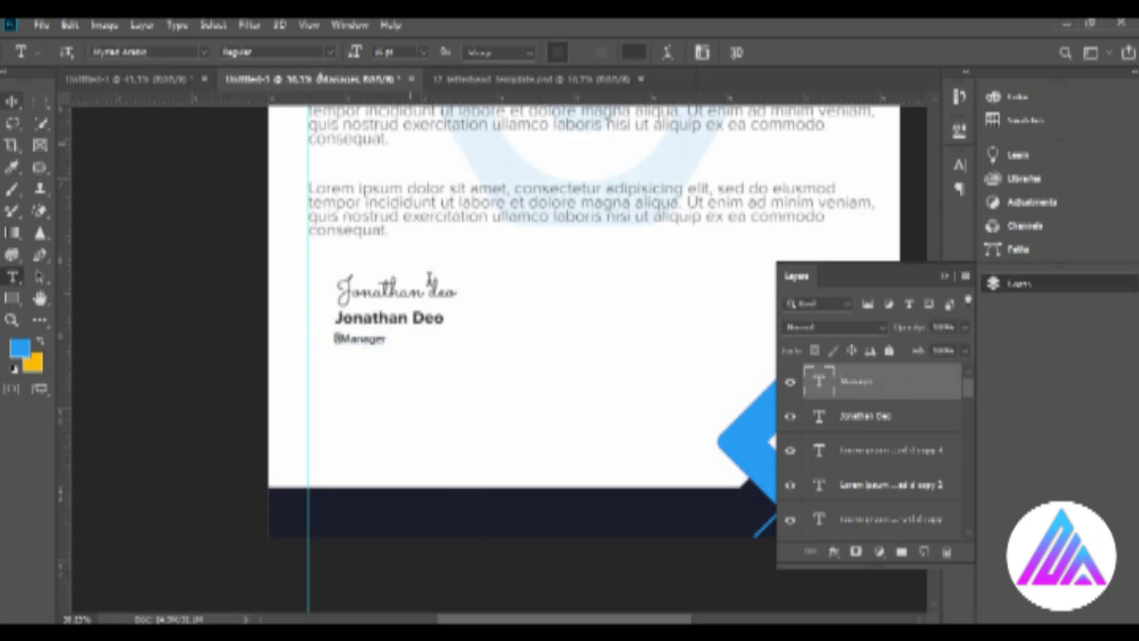
Set the "Manager" line to Proxima Nova Light at 16 pt.
{"action": "type", "text": "proxim"}
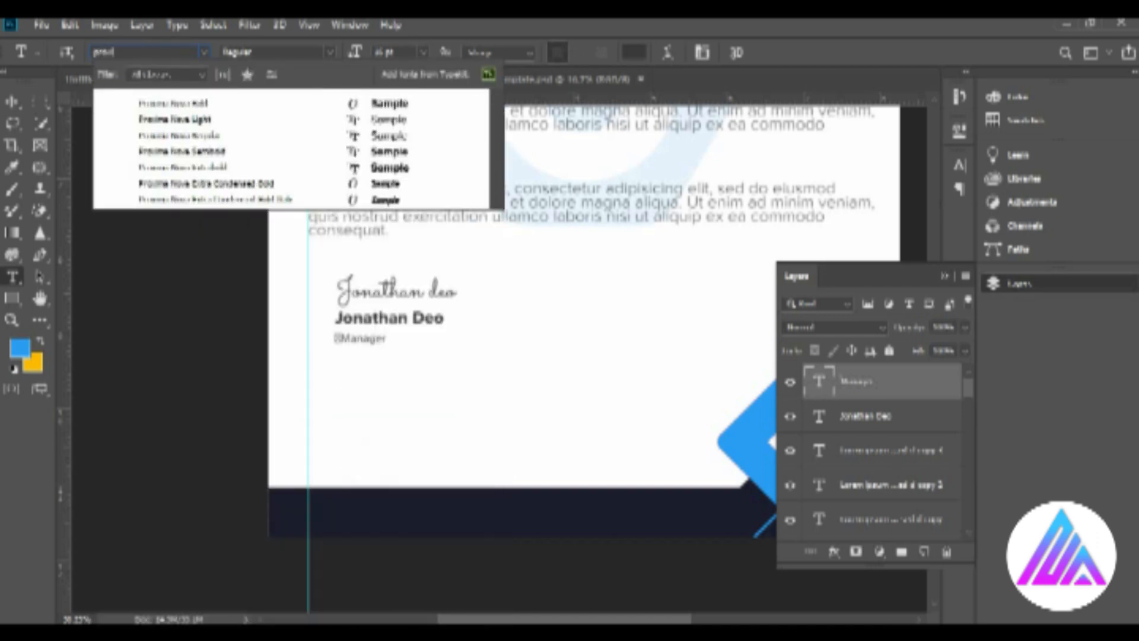
{"action": "left_click", "coordinate": [201, 120]}
{"action": "left_click", "coordinate": [424, 52]}
{"action": "left_click", "coordinate": [403, 178]}
{"action": "key", "text": "v"}
{"action": "left_click", "coordinate": [427, 318]}
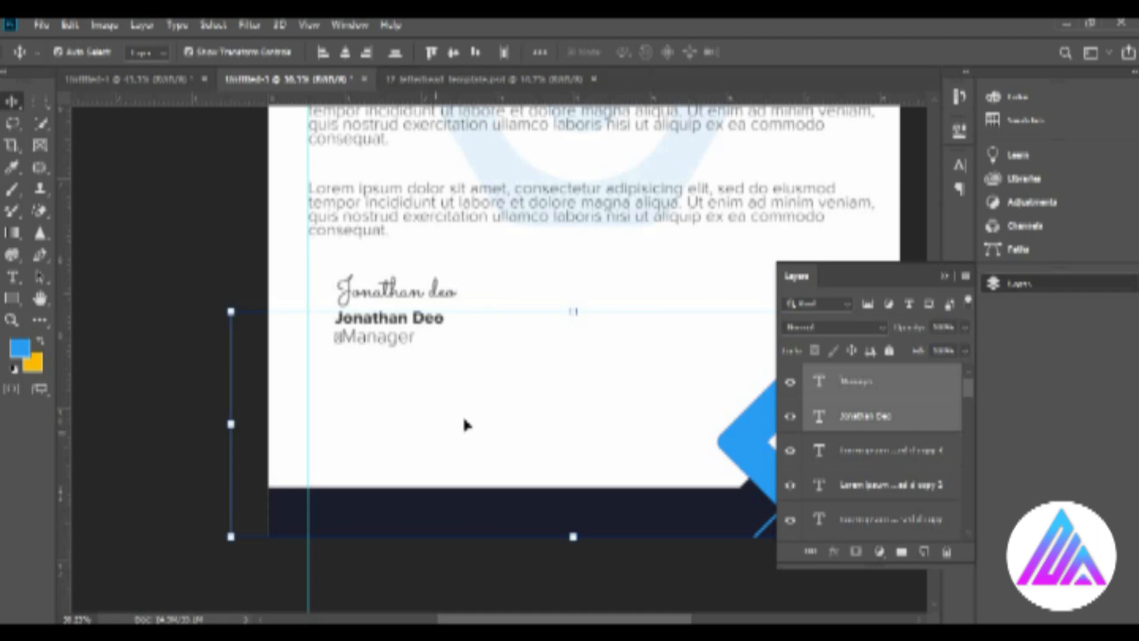
{"action": "left_click", "coordinate": [375, 329]}
{"action": "left_click", "coordinate": [740, 52]}
Bring the phone, mail and location icons from the other open document into the letterhead, above the dark footer bar.
{"action": "scroll", "coordinate": [384, 273], "scroll_direction": "down", "scroll_amount": 3}
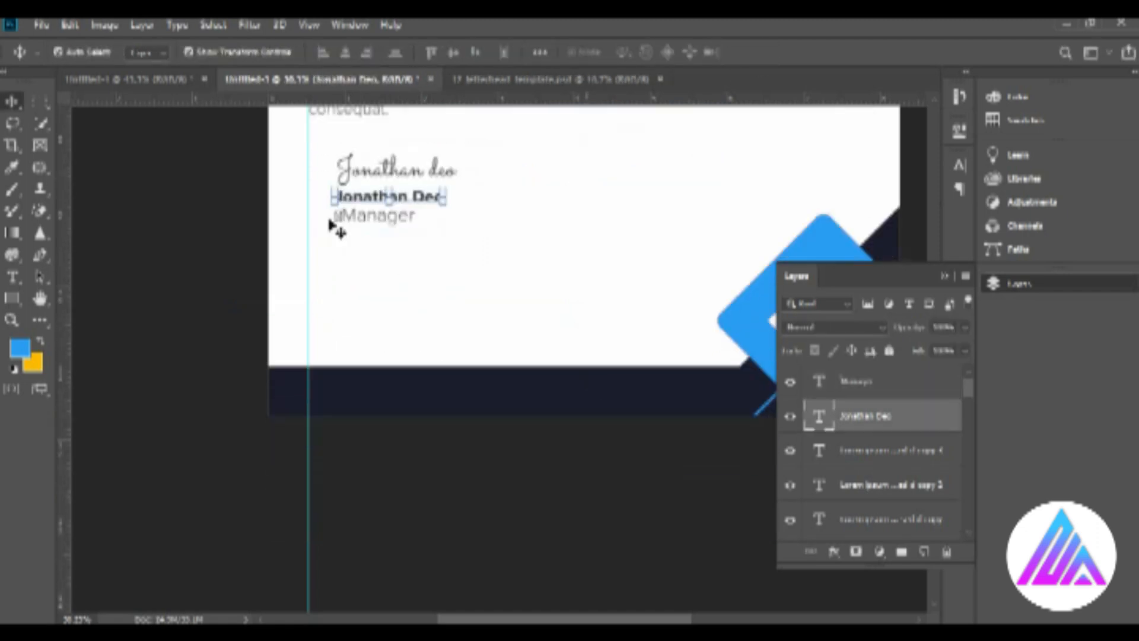
{"action": "left_click", "coordinate": [134, 79]}
{"action": "left_click_drag", "start_coordinate": [310, 262], "coordinate": [453, 314]}
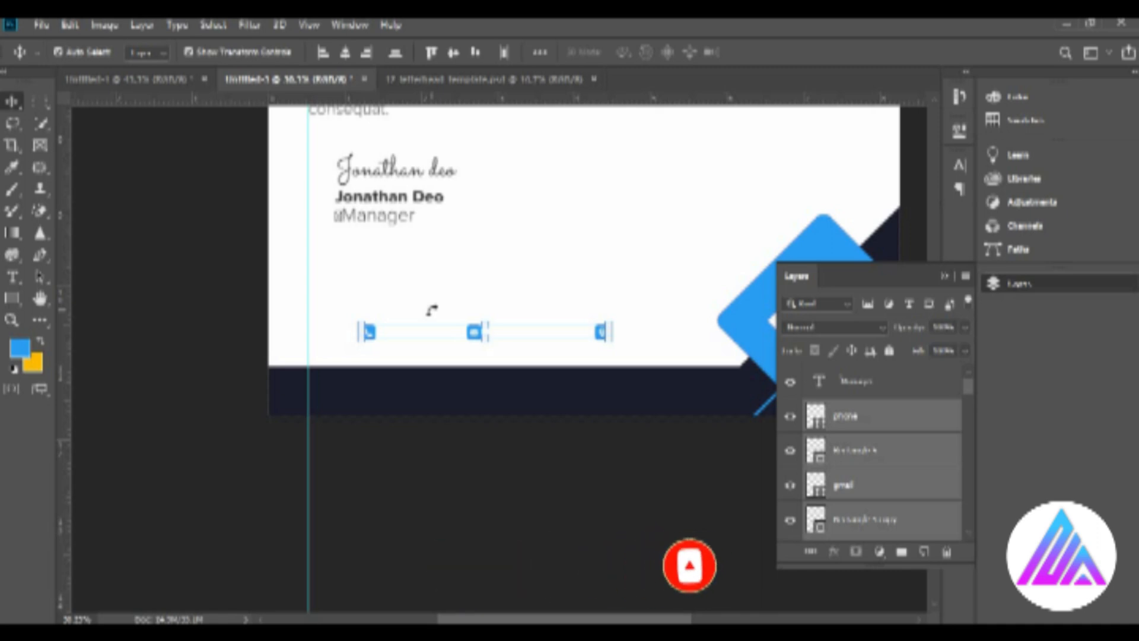
{"action": "left_click", "coordinate": [13, 276]}
{"action": "left_click", "coordinate": [12, 101]}
{"action": "left_click", "coordinate": [12, 321]}
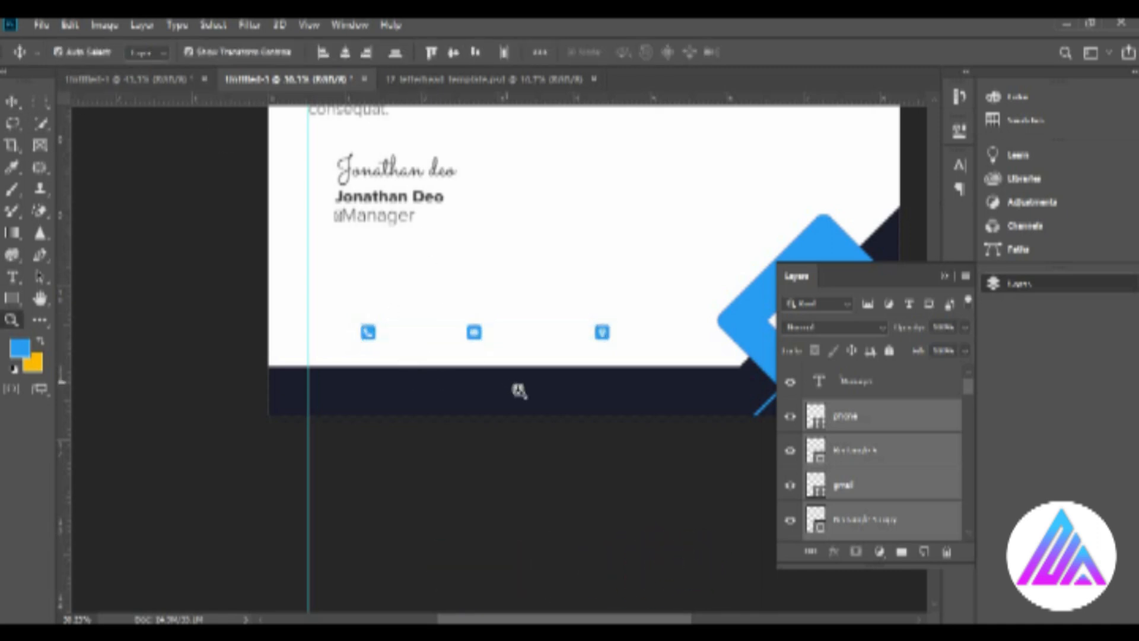
{"action": "left_click_drag", "start_coordinate": [452, 351], "coordinate": [534, 356]}
Enlarge the three contact icons together and reposition them above the dark footer bar.
{"action": "left_click", "coordinate": [11, 101]}
{"action": "left_click", "coordinate": [942, 277]}
{"action": "left_click_drag", "start_coordinate": [541, 279], "coordinate": [541, 271]}
{"action": "key", "text": "Return"}
{"action": "key", "text": "z"}
{"action": "left_click_drag", "start_coordinate": [621, 362], "coordinate": [561, 333]}
{"action": "key", "text": "v"}
{"action": "left_click_drag", "start_coordinate": [426, 333], "coordinate": [400, 332]}
{"action": "left_click_drag", "start_coordinate": [558, 321], "coordinate": [531, 320]}
{"action": "left_click", "coordinate": [770, 54]}
Add the sample phone number as a new text line beside the phone icon.
{"action": "key", "text": "z"}
{"action": "left_click_drag", "start_coordinate": [427, 321], "coordinate": [513, 375]}
{"action": "key", "text": "t"}
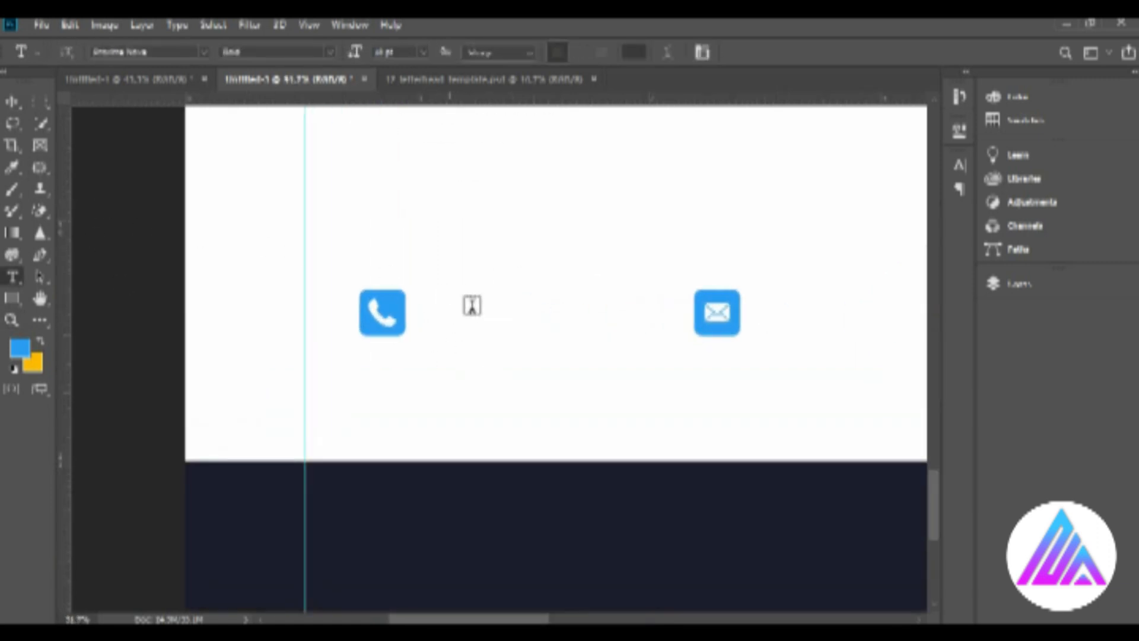
{"action": "left_click", "coordinate": [471, 304]}
{"action": "type", "text": "000 123 456 7890"}
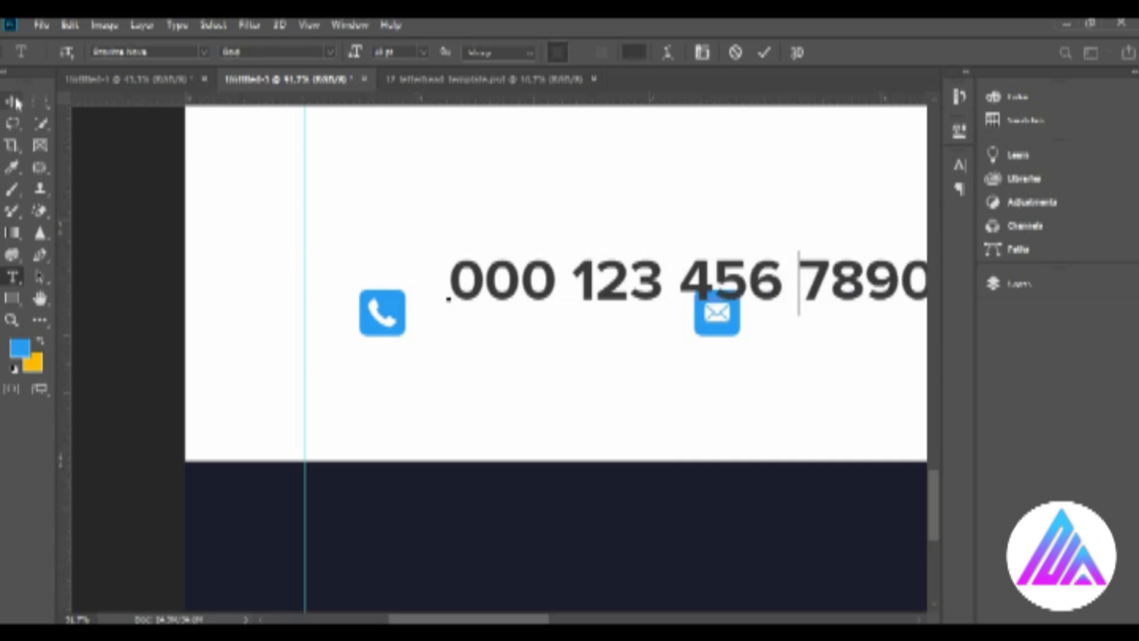
{"action": "key", "text": "ctrl+Return"}
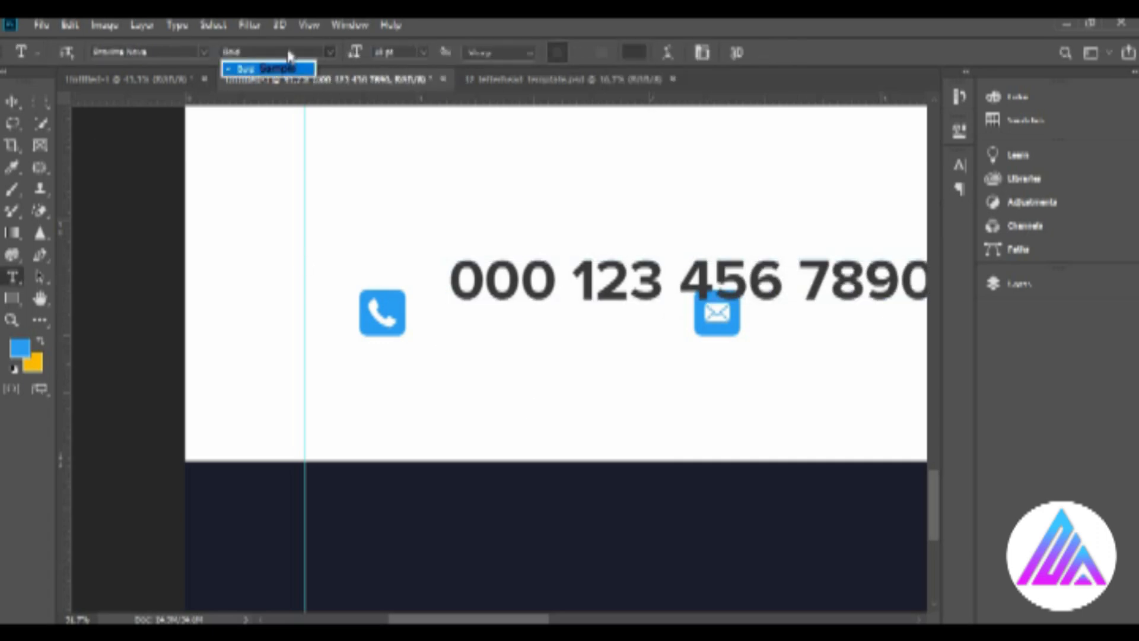
Set the phone number beside the icon to Proxima Nova Light at 12 pt.
{"action": "left_click", "coordinate": [203, 52]}
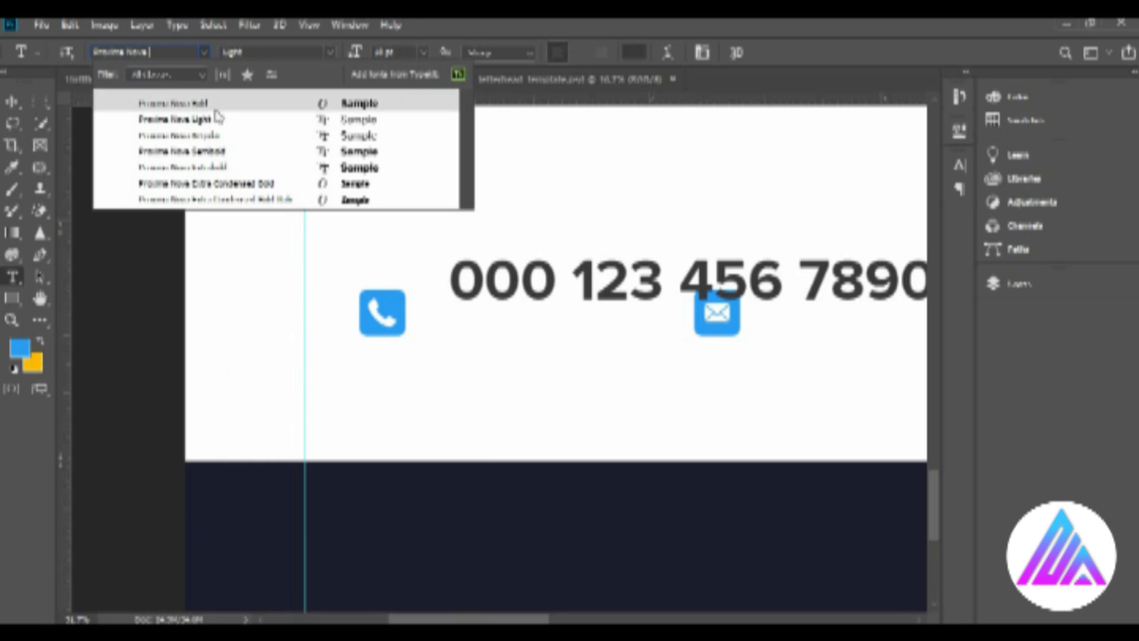
{"action": "left_click", "coordinate": [211, 118]}
{"action": "left_click", "coordinate": [423, 52]}
{"action": "left_click", "coordinate": [412, 164]}
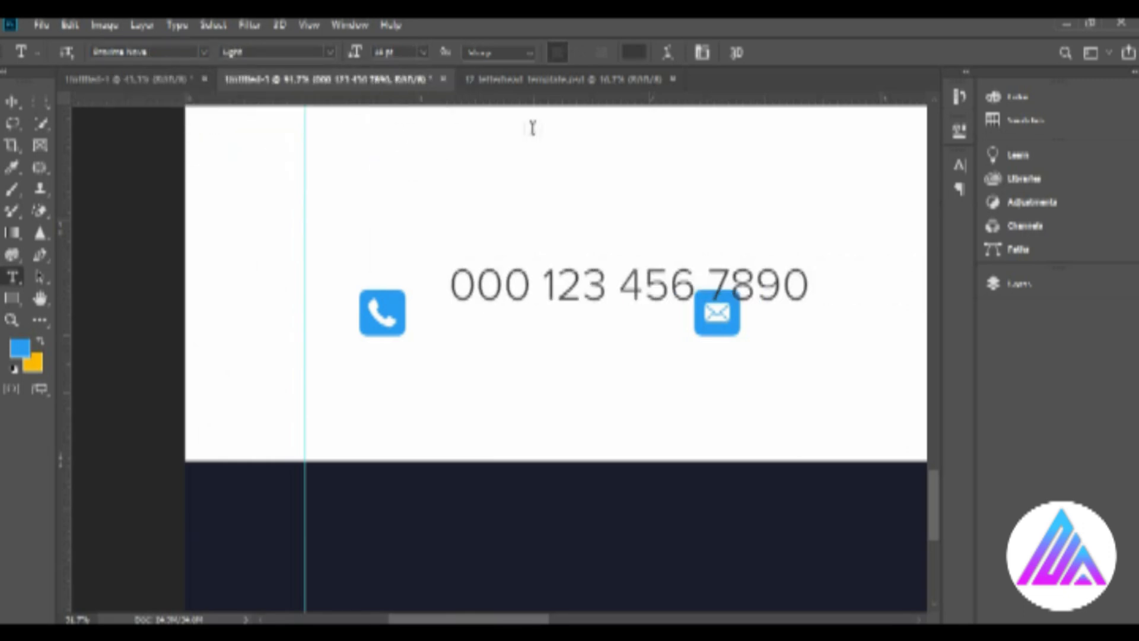
{"action": "left_click", "coordinate": [423, 51]}
{"action": "left_click", "coordinate": [411, 156]}
Move the phone number closer to the phone icon and set its size to 10 pt.
{"action": "key", "text": "v"}
{"action": "left_click_drag", "start_coordinate": [490, 288], "coordinate": [448, 277]}
{"action": "key", "text": "t"}
{"action": "left_click", "coordinate": [423, 52]}
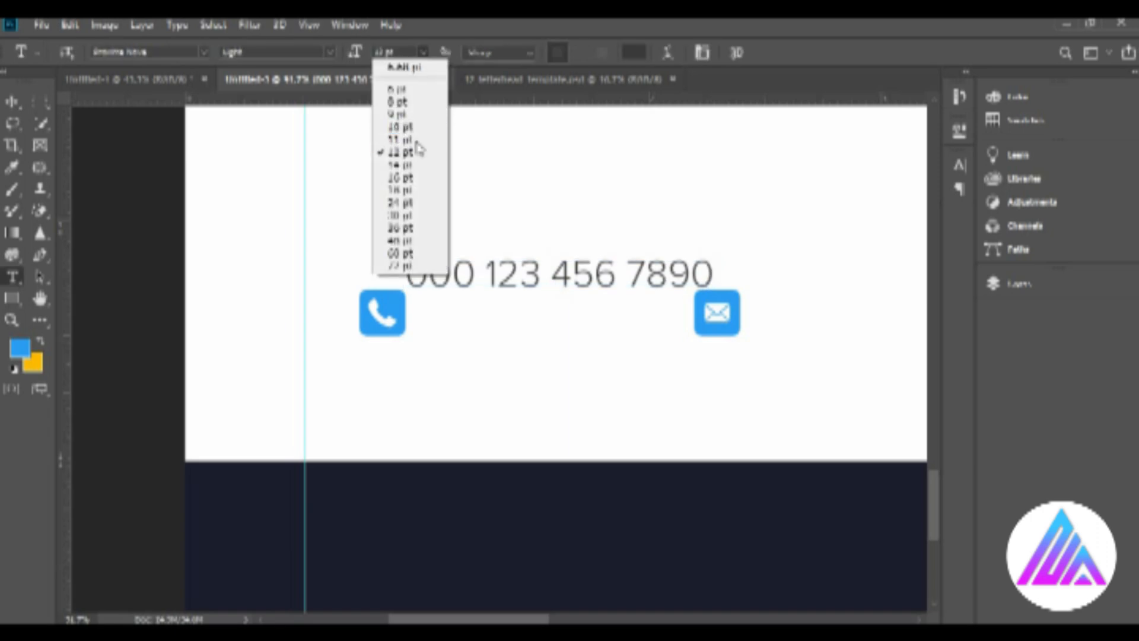
{"action": "left_click", "coordinate": [411, 119]}
Position the phone number beside its icon and duplicate it just below as a second line.
{"action": "left_click", "coordinate": [17, 102]}
{"action": "left_click_drag", "start_coordinate": [537, 286], "coordinate": [557, 328]}
{"action": "key", "text": "ctrl+t"}
{"action": "left_click", "coordinate": [769, 52]}
{"action": "key", "text": "ctrl+z"}
{"action": "left_click", "coordinate": [438, 303]}
{"action": "left_click", "coordinate": [448, 332], "text": "shift"}
Copy the two number lines beside the mail and location icons, moving the location icon slightly closer to the mail icon.
{"action": "left_click_drag", "start_coordinate": [463, 326], "coordinate": [656, 326]}
{"action": "key", "text": "ctrl+z"}
{"action": "left_click_drag", "start_coordinate": [860, 314], "coordinate": [827, 318]}
{"action": "left_click", "coordinate": [585, 302]}
{"action": "left_click", "coordinate": [574, 330], "text": "shift"}
{"action": "left_click_drag", "start_coordinate": [553, 618], "coordinate": [629, 595]}
{"action": "left_click_drag", "start_coordinate": [289, 302], "coordinate": [659, 303]}
{"action": "left_click_drag", "start_coordinate": [257, 346], "coordinate": [473, 372]}
Replace the upper number line beside the mail icon with a placeholder e-mail address.
{"action": "key", "text": "t"}
{"action": "left_click_drag", "start_coordinate": [558, 324], "coordinate": [299, 315]}
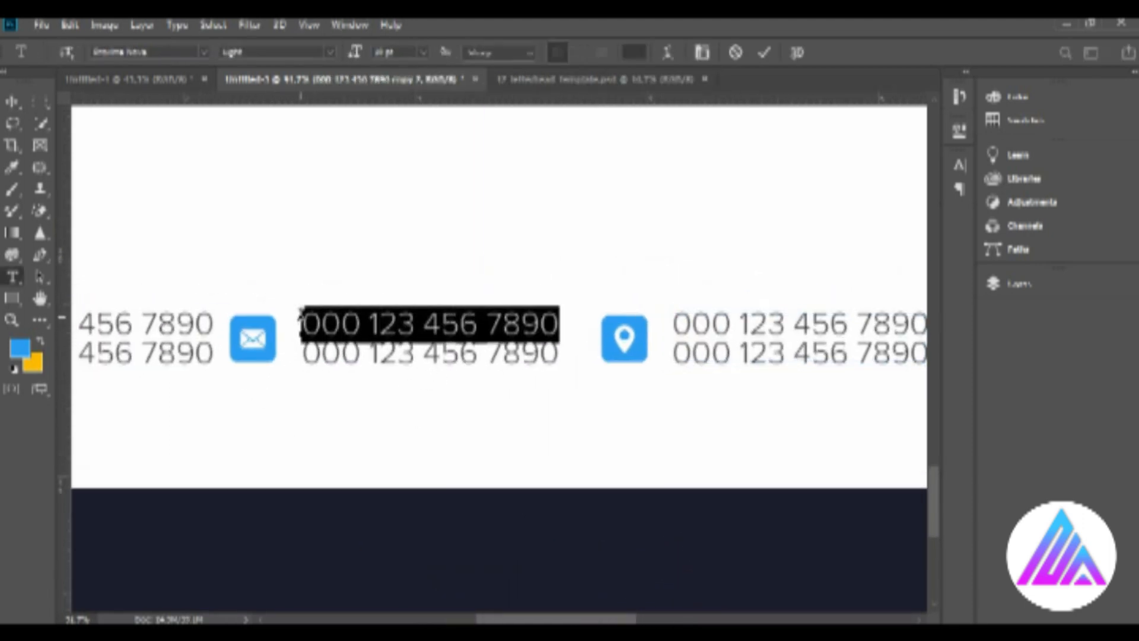
{"action": "type", "text": "your@gmail"}
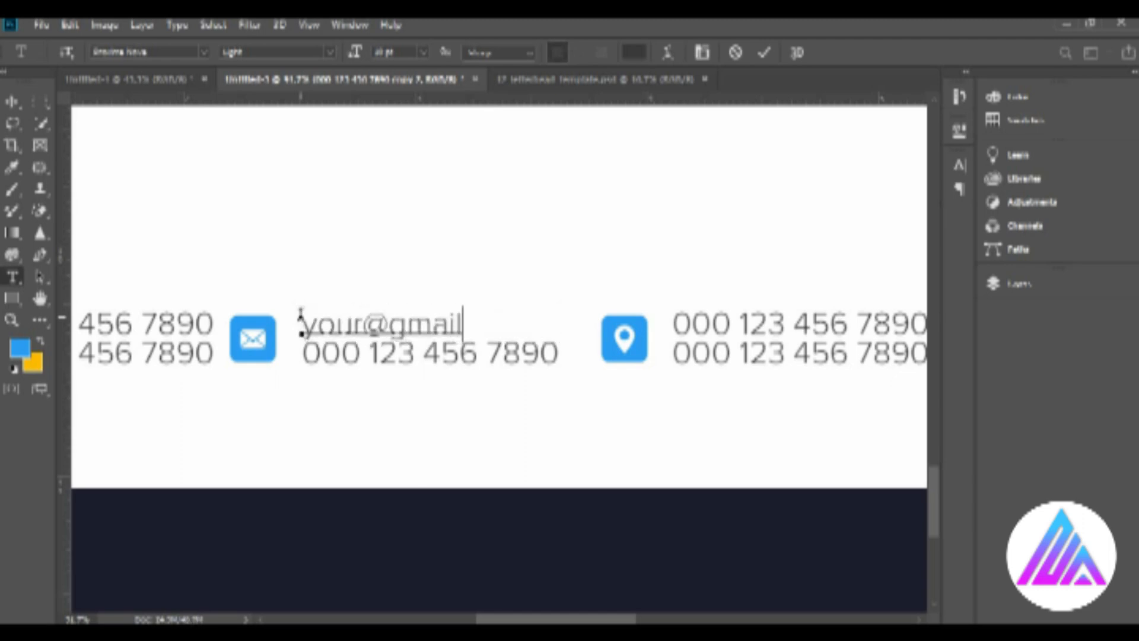
{"action": "left_click_drag", "start_coordinate": [554, 353], "coordinate": [304, 450]}
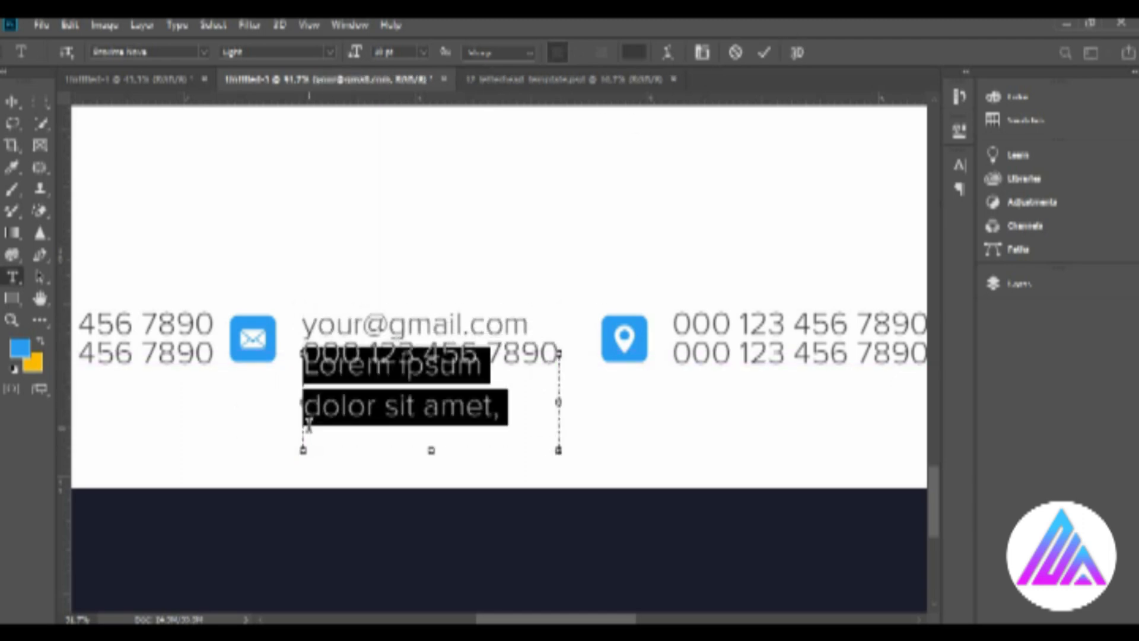
{"action": "left_click", "coordinate": [17, 101]}
{"action": "key", "text": "Delete"}
Replace the lower number line beside the mail icon with the text "yourwebsitename".
{"action": "key", "text": "t"}
{"action": "left_click_drag", "start_coordinate": [559, 357], "coordinate": [229, 360]}
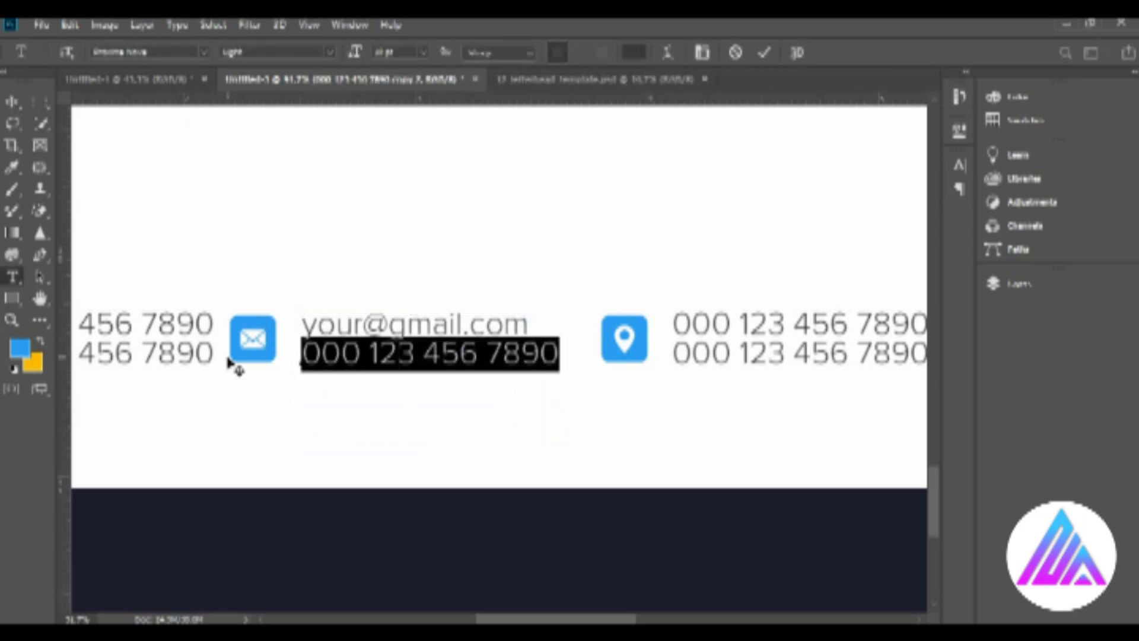
{"action": "type", "text": "yourwebsitename"}
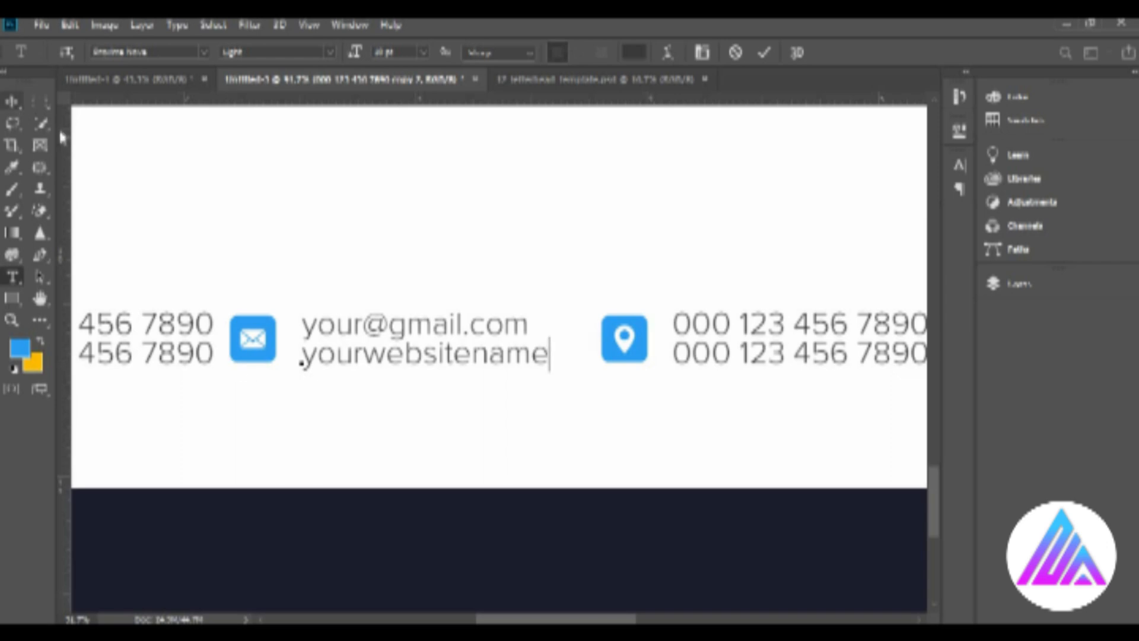
{"action": "left_click", "coordinate": [12, 101]}
Replace the upper number line beside the location icon with the text "your city name".
{"action": "scroll", "coordinate": [492, 338], "scroll_direction": "right", "scroll_amount": 5}
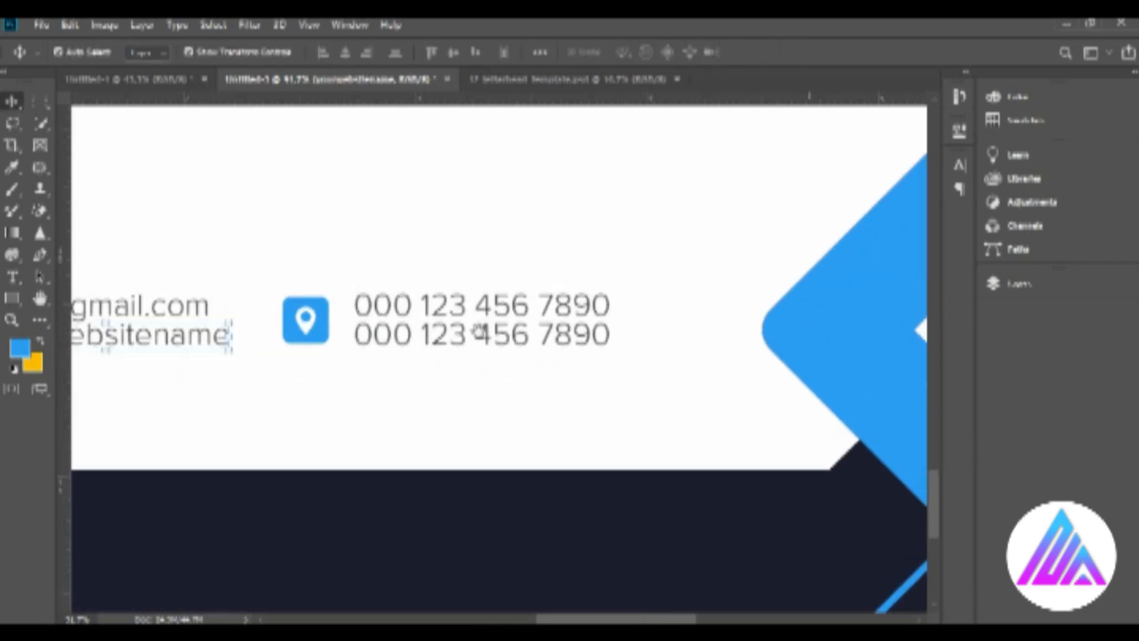
{"action": "key", "text": "t"}
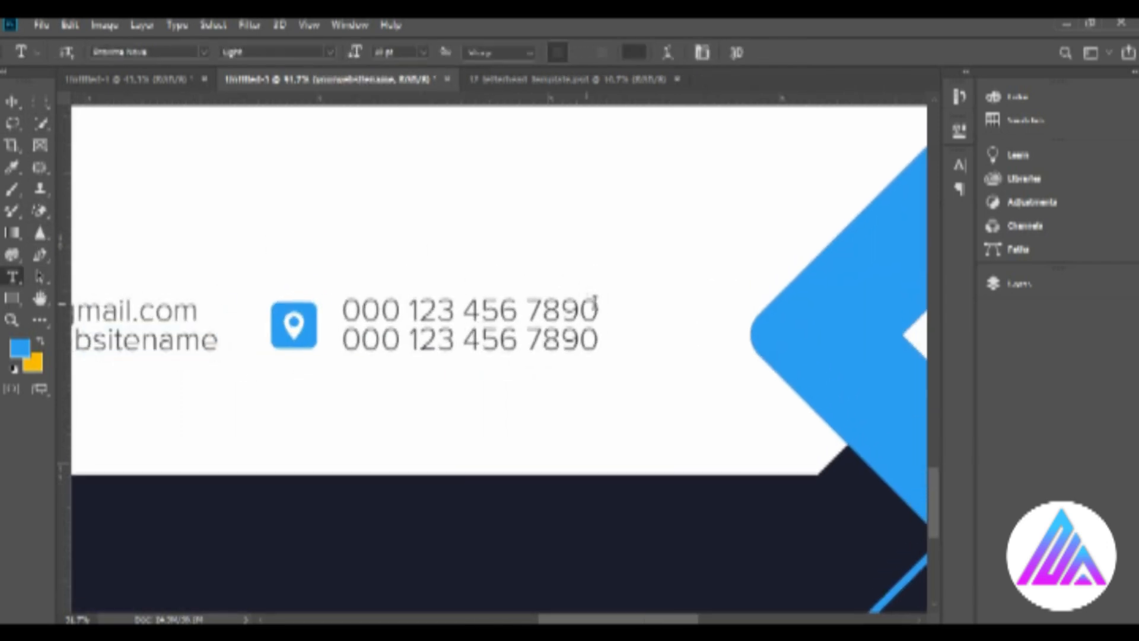
{"action": "left_click_drag", "start_coordinate": [598, 310], "coordinate": [354, 309]}
{"action": "type", "text": "your city name"}
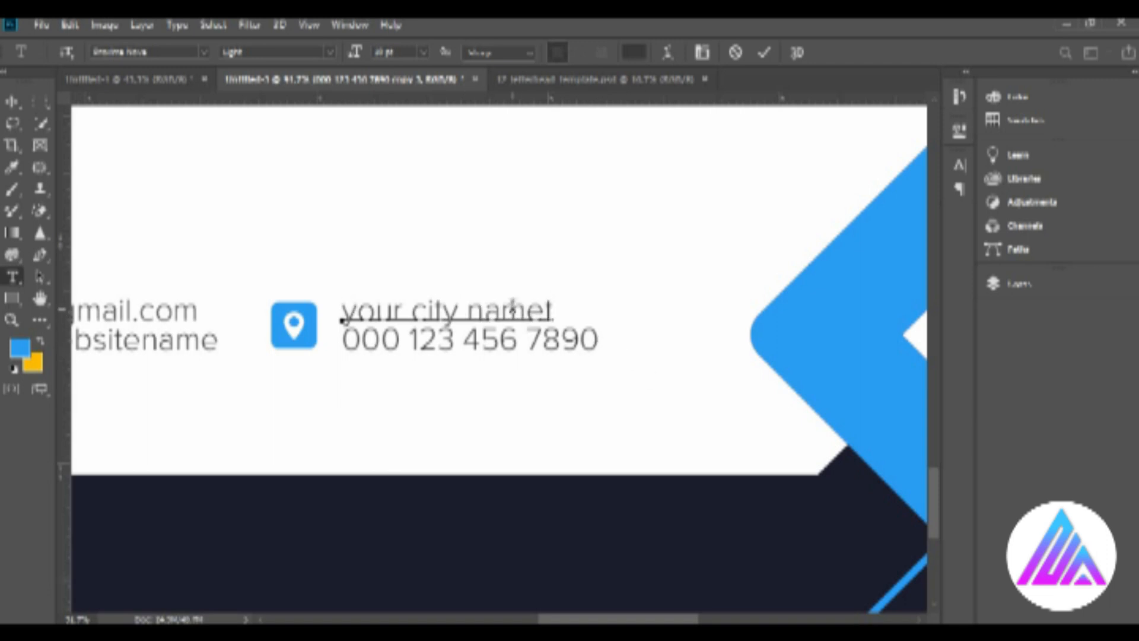
{"action": "left_click", "coordinate": [12, 104]}
Replace the lower number line beside the location icon with the text "your country name".
{"action": "key", "text": "t"}
{"action": "left_click_drag", "start_coordinate": [599, 341], "coordinate": [325, 348]}
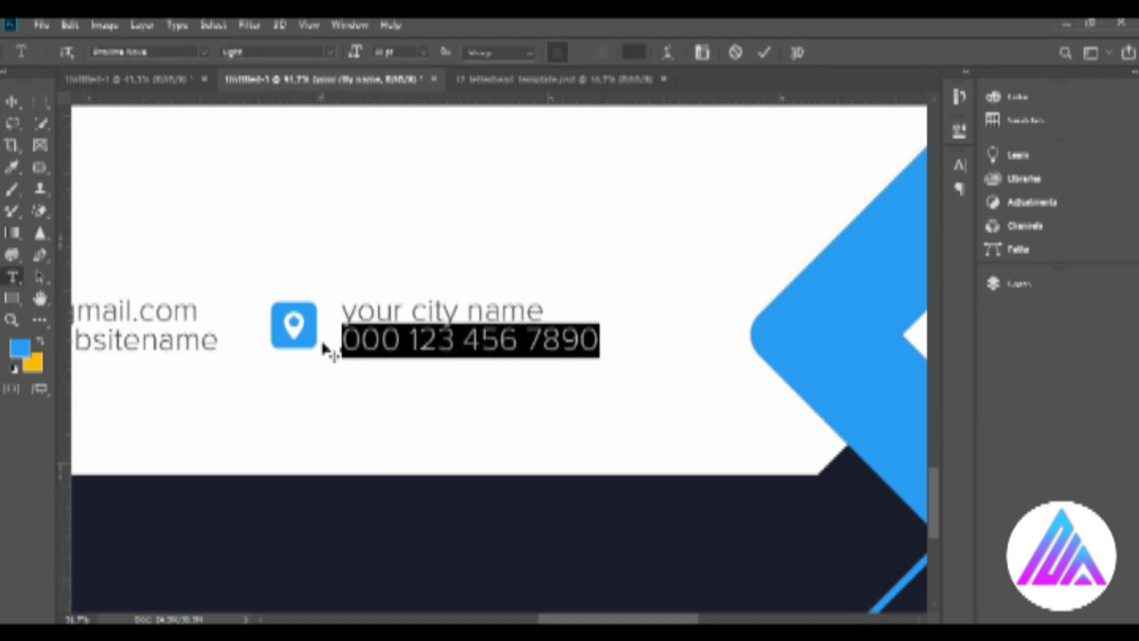
{"action": "type", "text": "your country"}
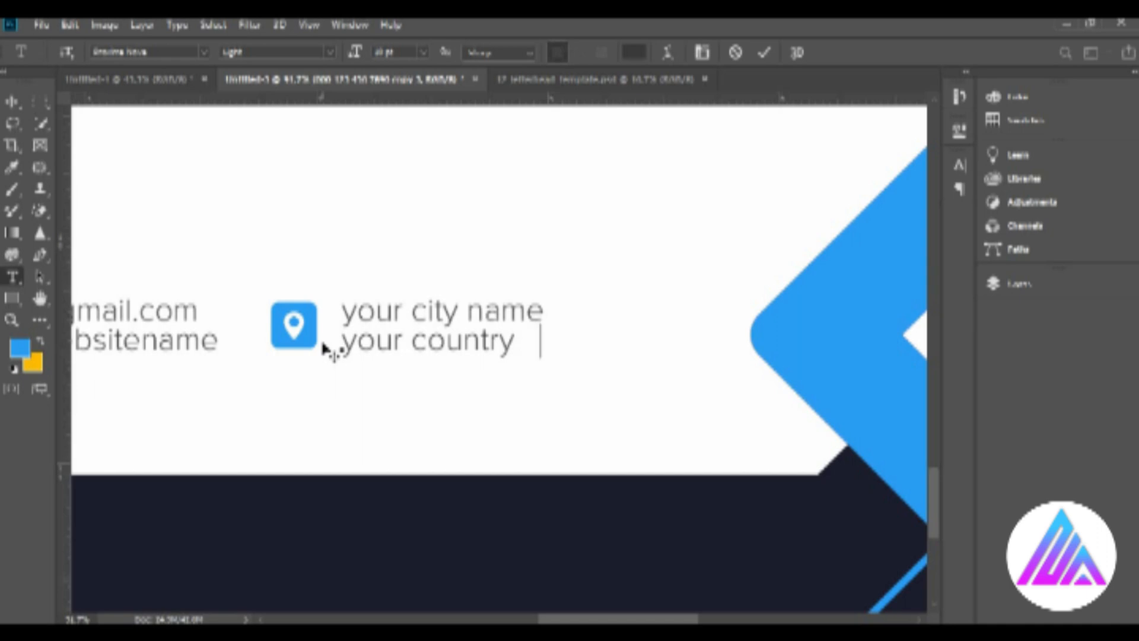
{"action": "left_click", "coordinate": [752, 54]}
{"action": "key", "text": "z"}
{"action": "left_click", "coordinate": [513, 312], "text": "alt"}
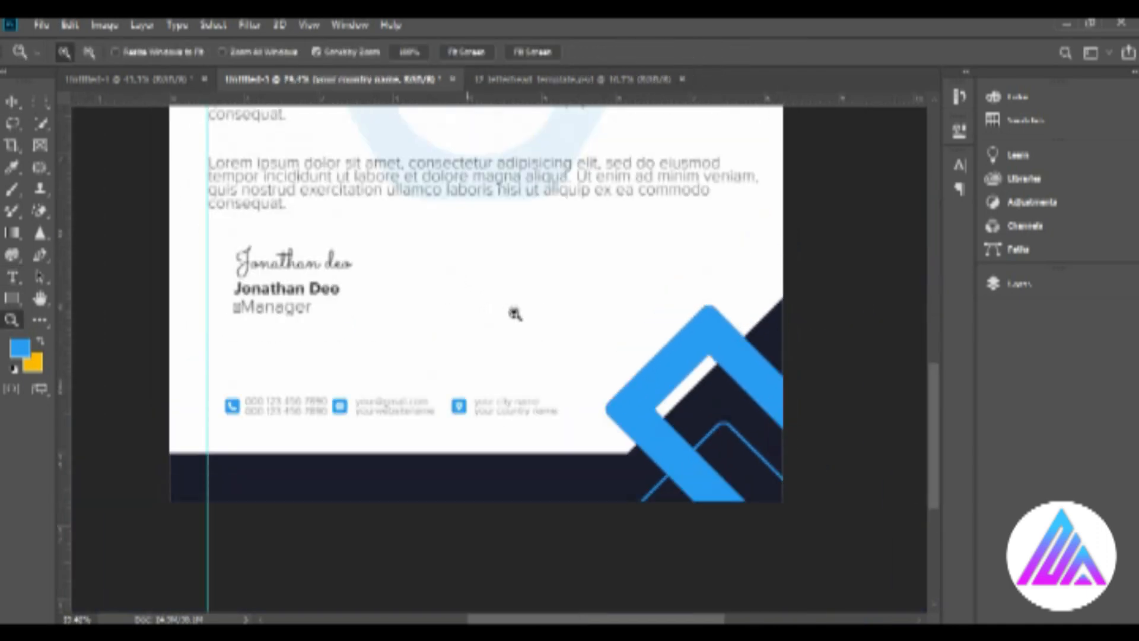
{"action": "left_click", "coordinate": [538, 236], "text": "alt"}
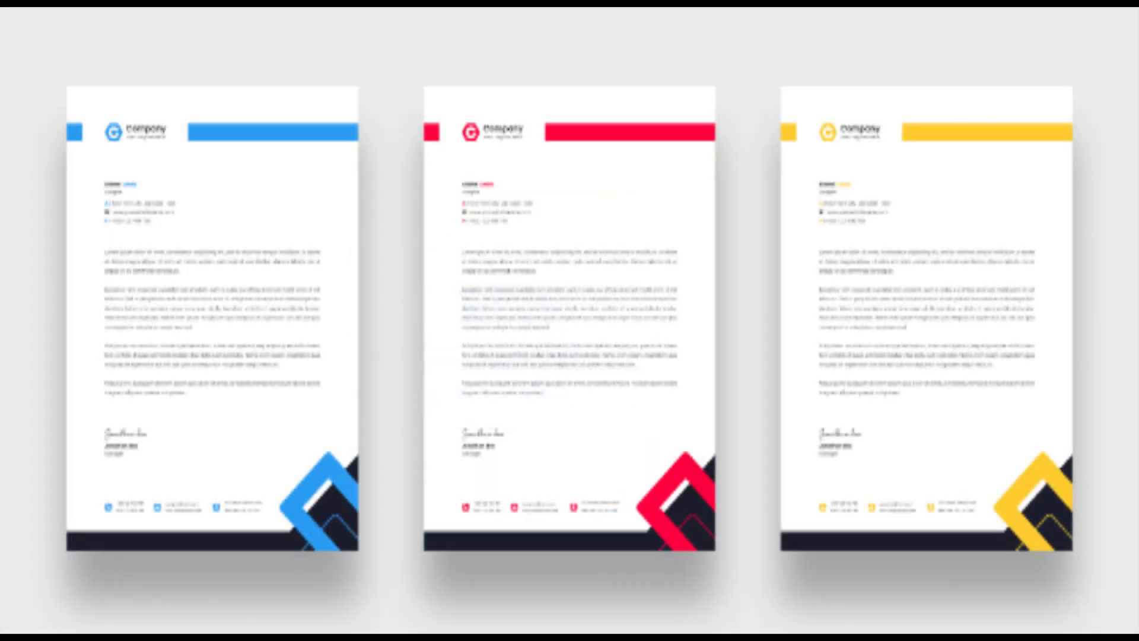